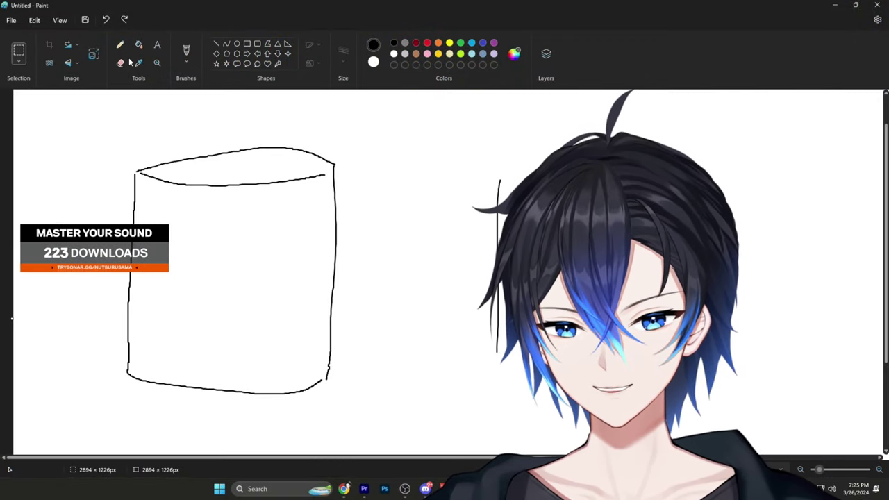
- Undo all earlier strokes to clear the canvas and switch to the brush
key(ctrl+z)
key(ctrl+z)
key(ctrl+z)
key(ctrl+z)
key(ctrl+z)
click(186, 50)
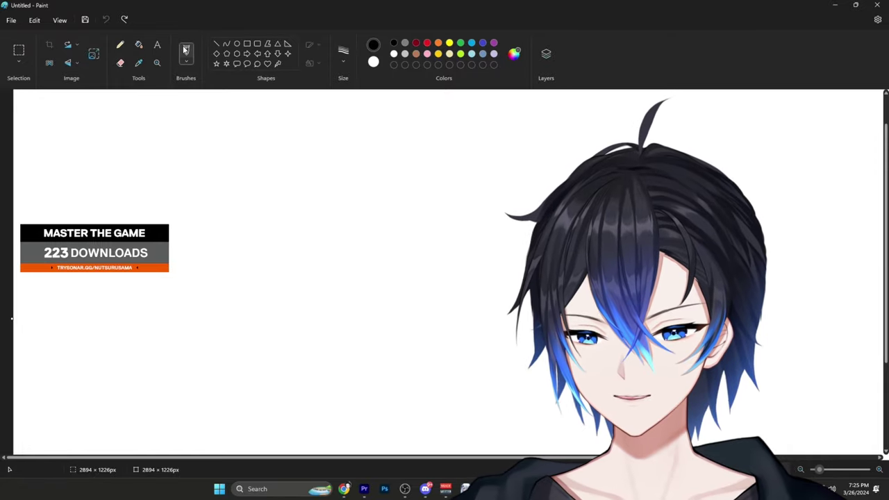
- Sketch a small three-dimensional box freehand near the middle of the canvas, undoing the extra small stroke on its side
mouse_move(423, 266)
mouse_down()
mouse_move(430, 344)
mouse_move(471, 263)
mouse_move(474, 347)
mouse_move(404, 337)
mouse_move(423, 345)
mouse_up()
drag(422, 280, 423, 303)
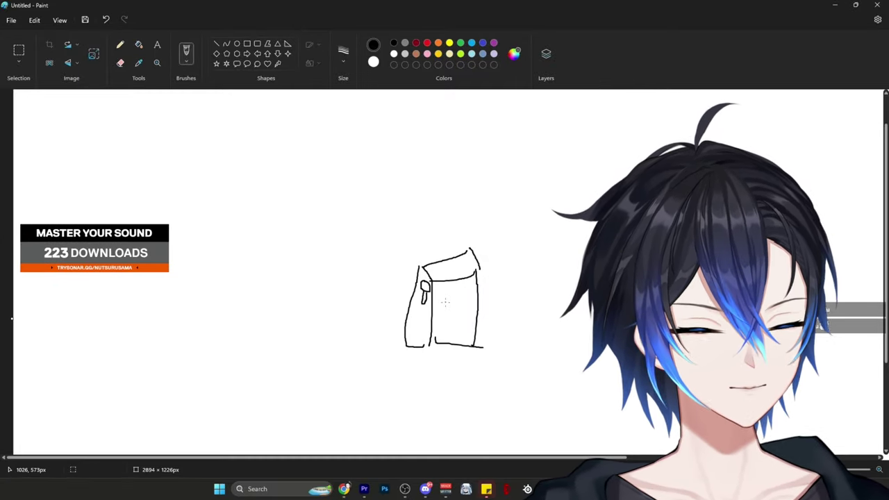
key(ctrl+z)
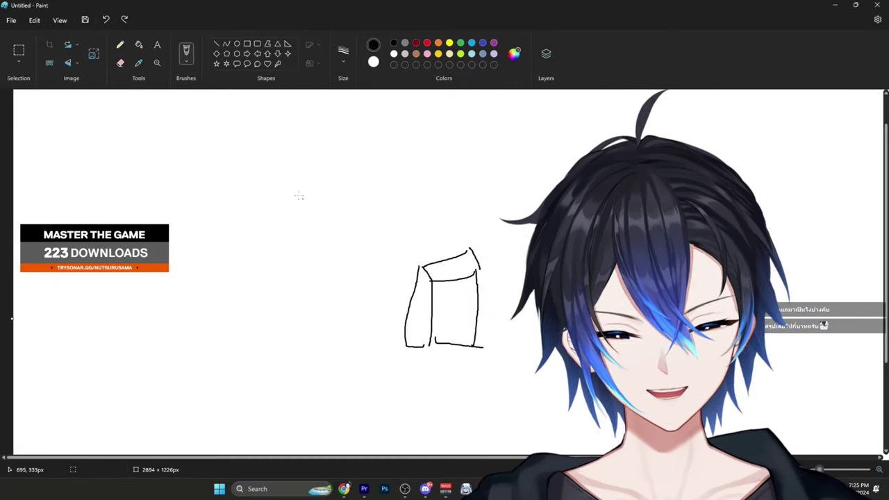
- Draw a large oval in the upper part of the canvas with a narrow handle below it and small circles inside
mouse_move(319, 134)
mouse_down()
mouse_move(341, 135)
mouse_move(293, 123)
mouse_up()
mouse_move(278, 218)
mouse_down()
mouse_move(271, 266)
mouse_move(287, 330)
mouse_move(298, 221)
mouse_up()
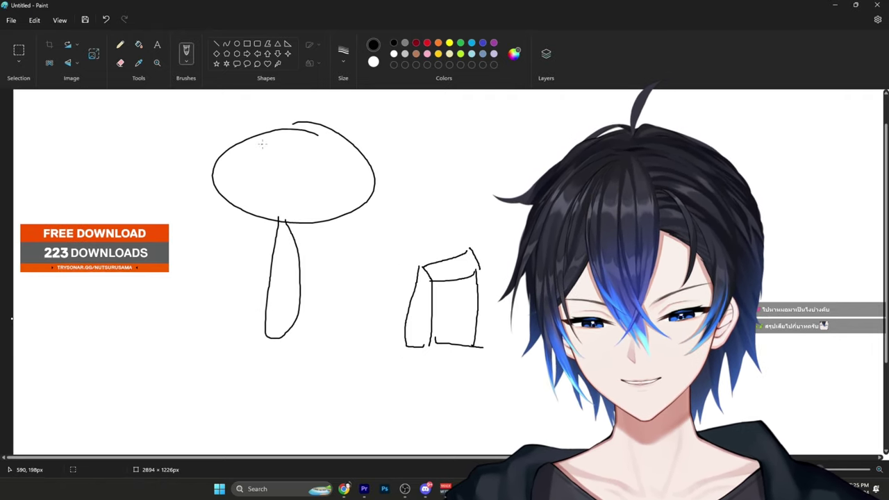
drag(262, 143, 258, 145)
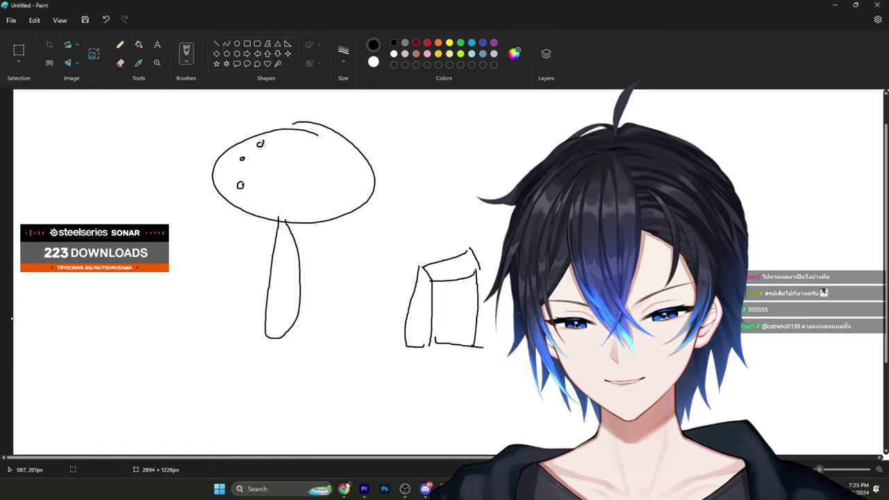
- Undo the small circles and the handle, and redraw a longer rounded handle beneath the oval
key(ctrl+z)
key(ctrl+z)
key(ctrl+z)
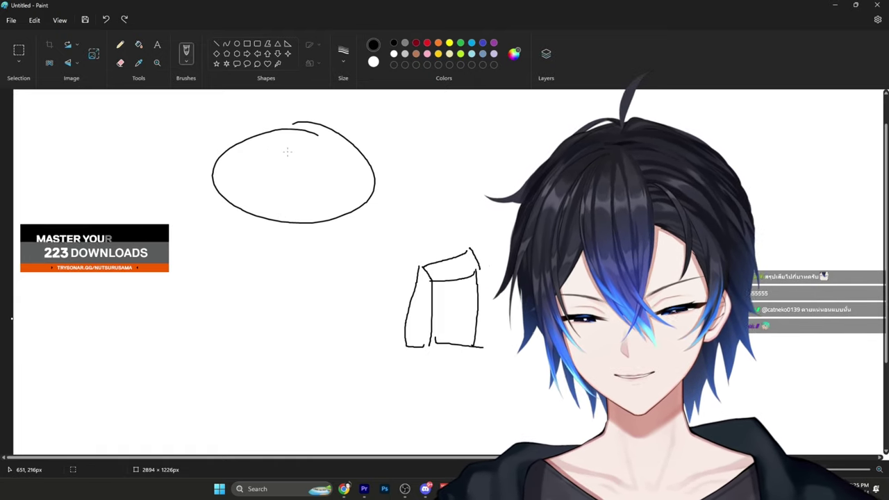
mouse_move(271, 224)
mouse_down()
mouse_move(279, 363)
mouse_move(304, 302)
mouse_move(293, 227)
mouse_up()
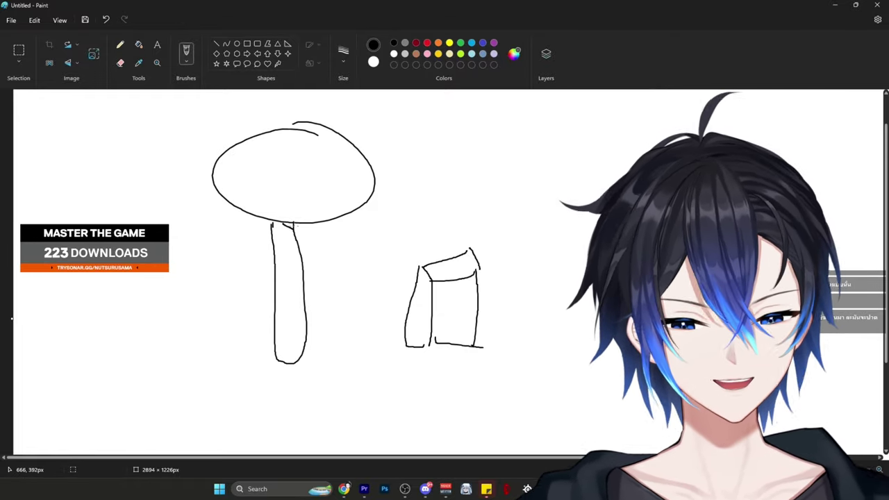
- Draw two arrows pointing at the oval from its right side and handwrite "Easy" above the oval
drag(513, 216, 408, 191)
drag(424, 189, 414, 207)
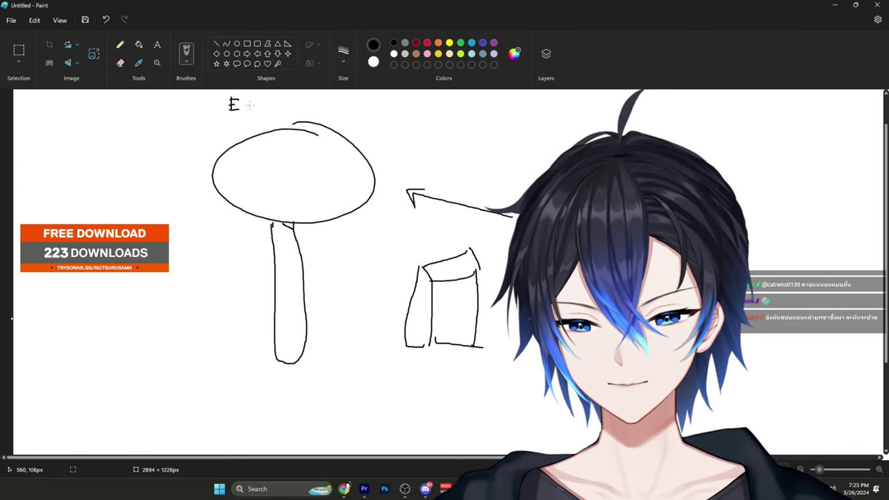
mouse_move(264, 102)
mouse_down()
mouse_move(257, 111)
mouse_move(272, 115)
mouse_up()
drag(279, 103, 270, 126)
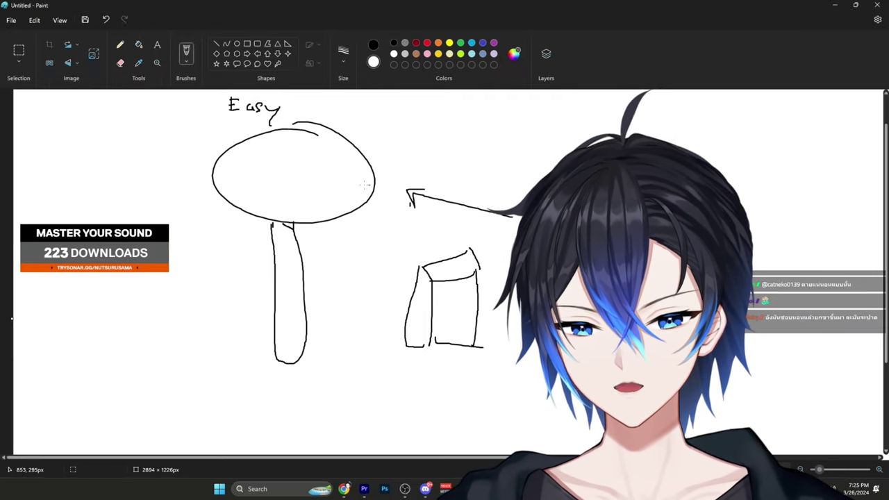
mouse_move(453, 122)
mouse_down()
mouse_move(401, 144)
mouse_move(423, 153)
mouse_up()
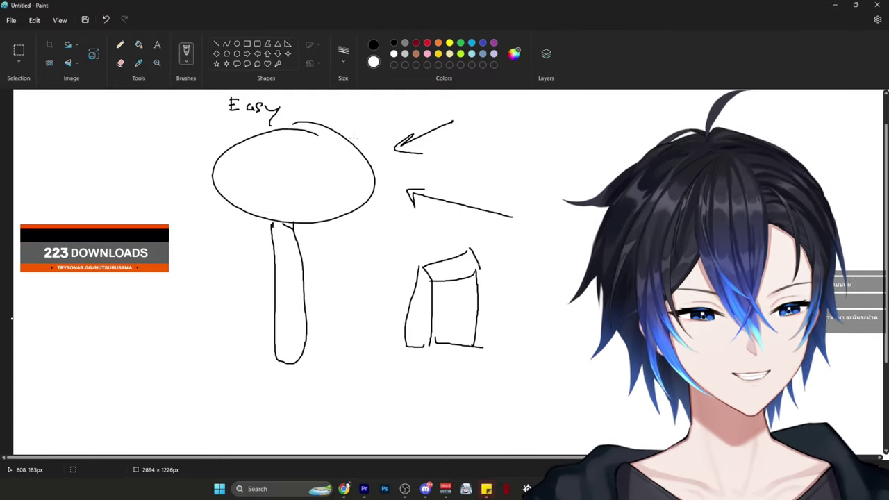
- Delete rectangular selections around the two arrows and the small box, and switch to the Fill tool
click(18, 50)
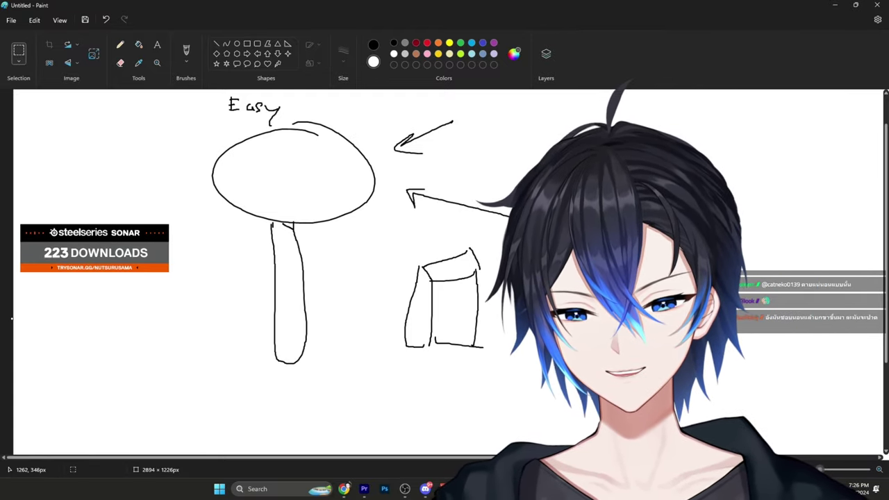
drag(557, 231, 391, 113)
key(Delete)
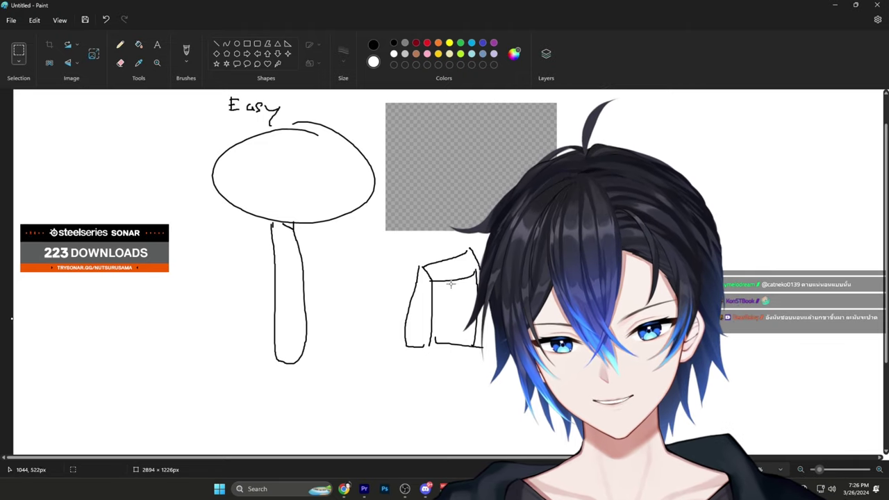
drag(389, 243, 511, 367)
key(Delete)
click(139, 45)
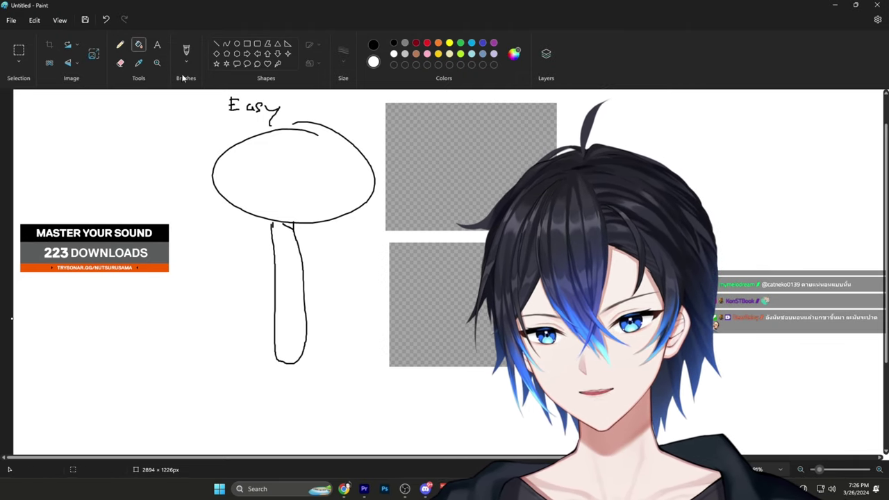
click(417, 125)
click(453, 303)
key(ctrl+z)
key(ctrl+z)
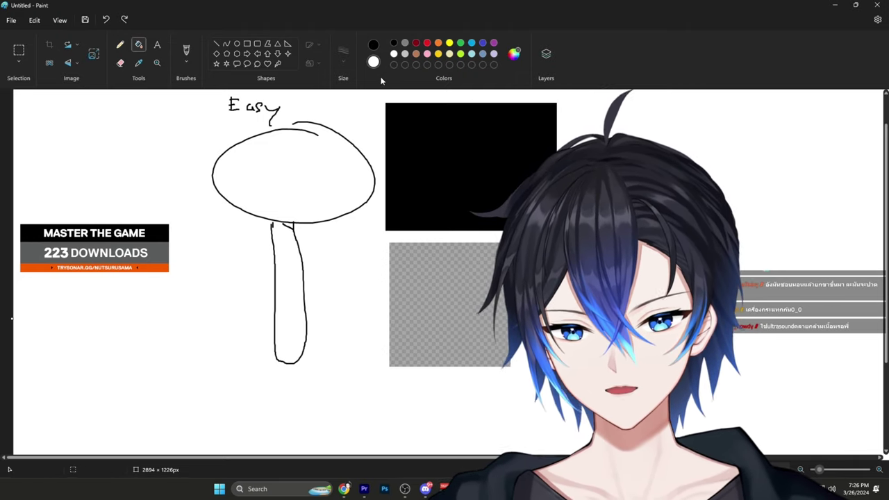
- Fill both deleted transparent areas with white and return to a black brush
click(394, 54)
click(432, 113)
click(434, 271)
click(394, 42)
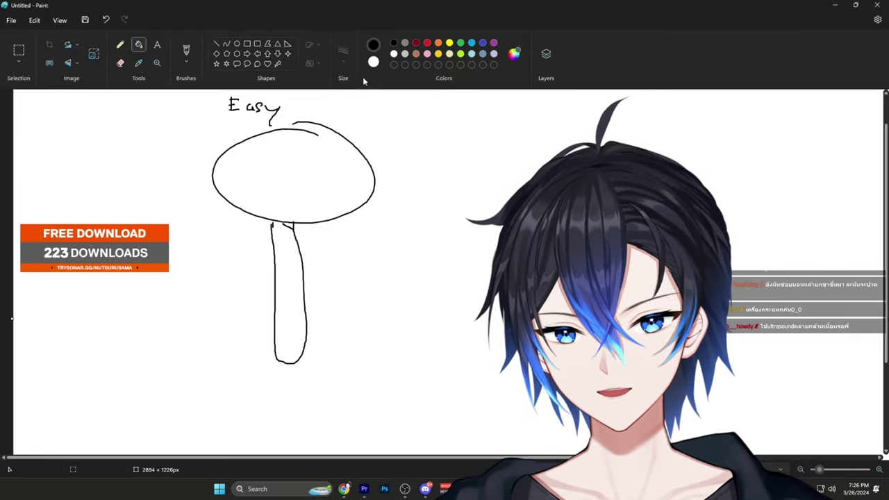
click(186, 50)
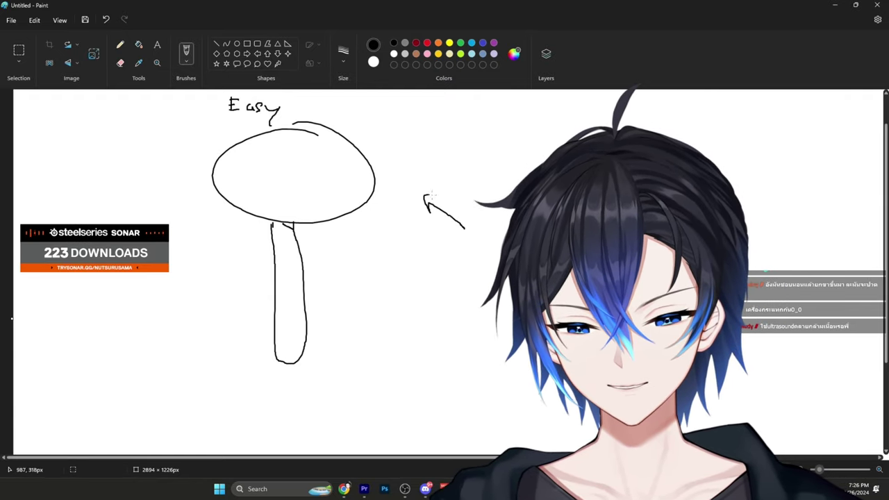
key(ctrl+z)
mouse_move(407, 248)
mouse_down()
mouse_move(381, 225)
mouse_move(386, 235)
mouse_up()
key(ctrl+z)
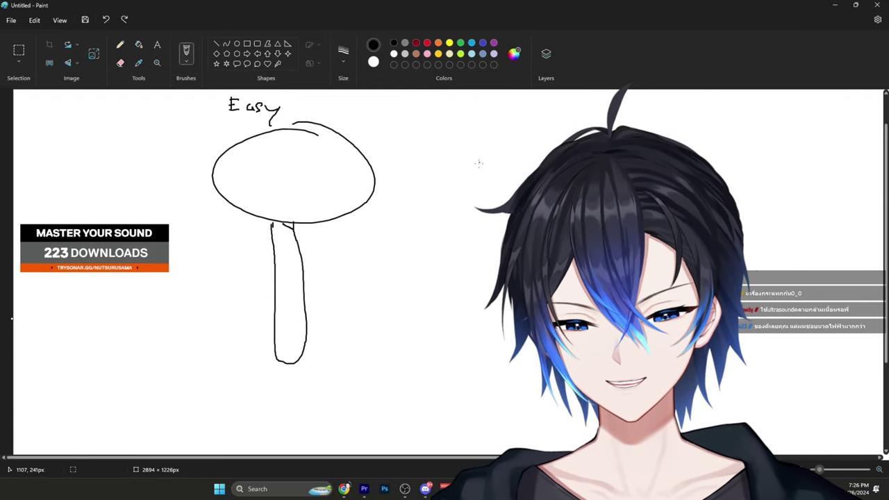
mouse_move(556, 138)
mouse_down()
mouse_move(485, 167)
mouse_move(499, 199)
mouse_up()
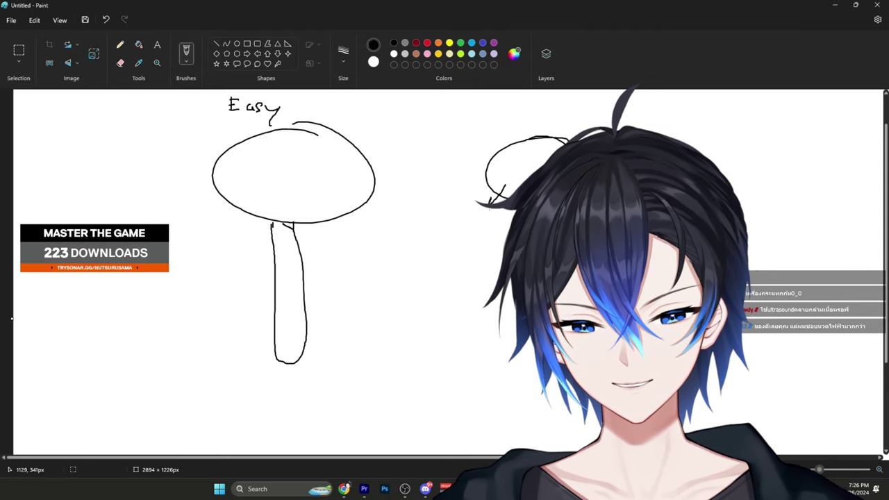
mouse_move(532, 169)
mouse_down()
mouse_move(507, 180)
mouse_move(539, 157)
mouse_up()
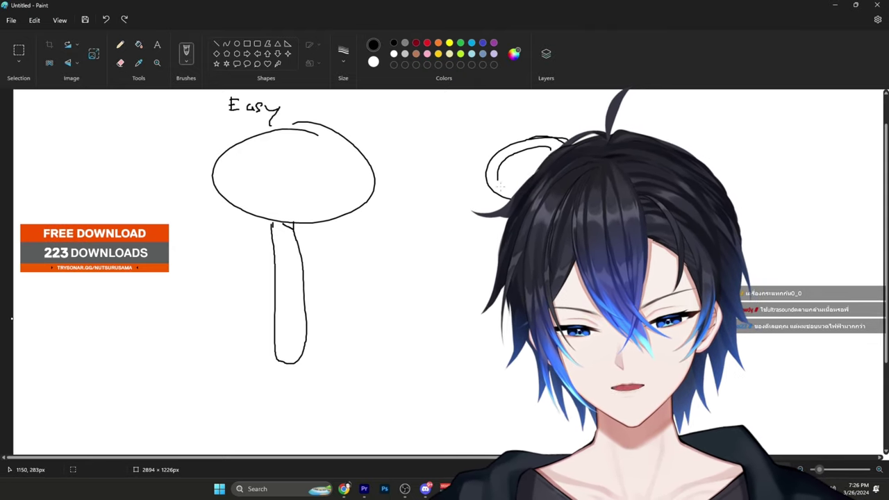
key(ctrl+z)
key(ctrl+z)
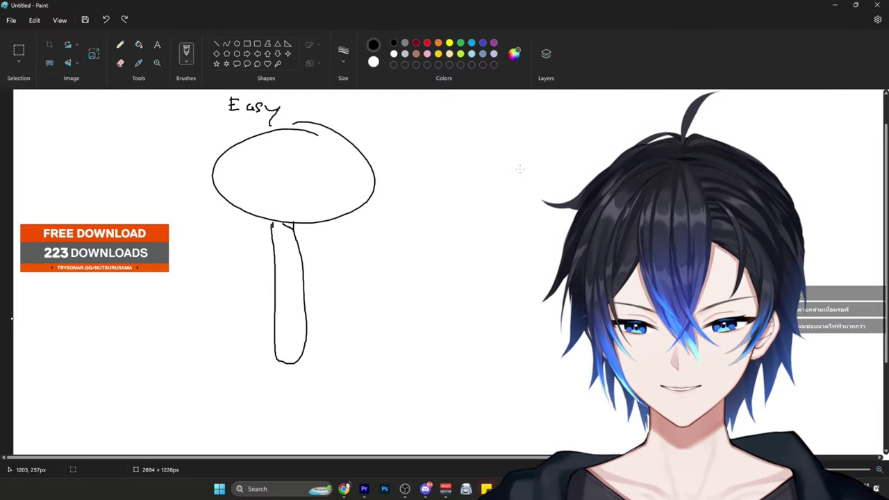
mouse_move(410, 120)
mouse_down()
mouse_move(359, 144)
mouse_move(381, 148)
mouse_up()
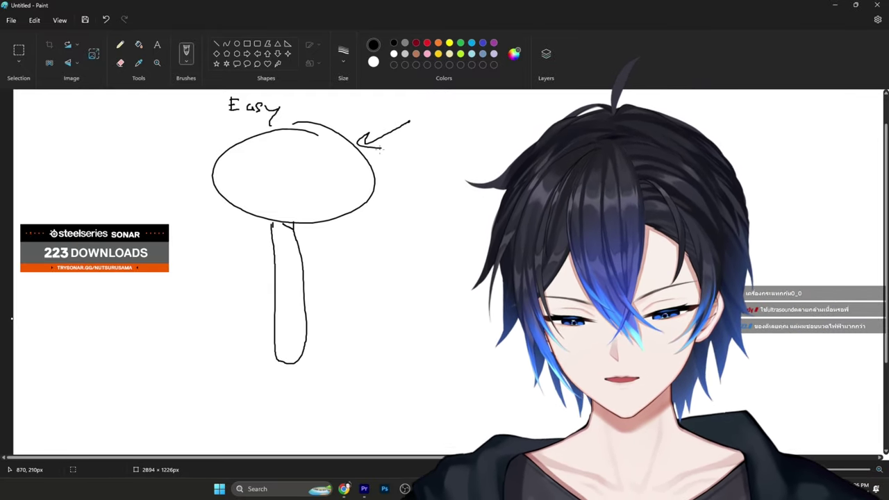
key(ctrl+z)
key(ctrl+z)
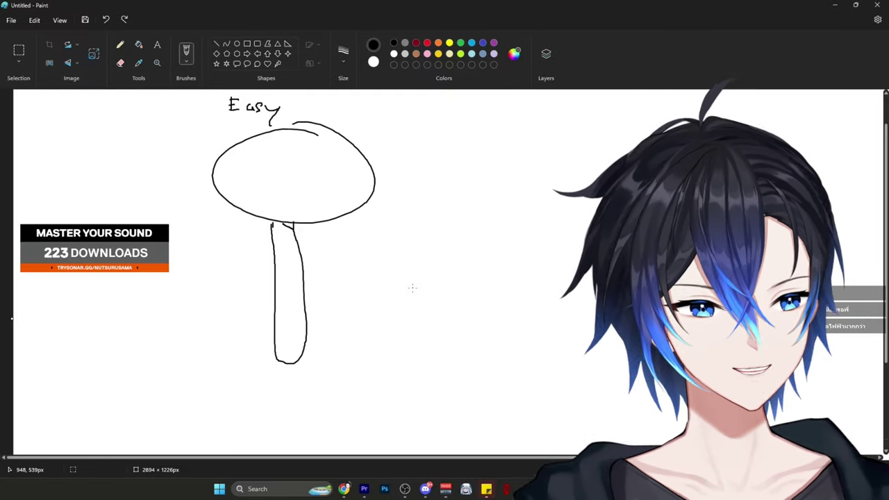
- Draw a stick figure standing on a flat rounded platform, holding a small oval on its right-side arm, undoing the extra arrow
mouse_move(94, 298)
mouse_down()
mouse_move(88, 326)
mouse_move(69, 303)
mouse_up()
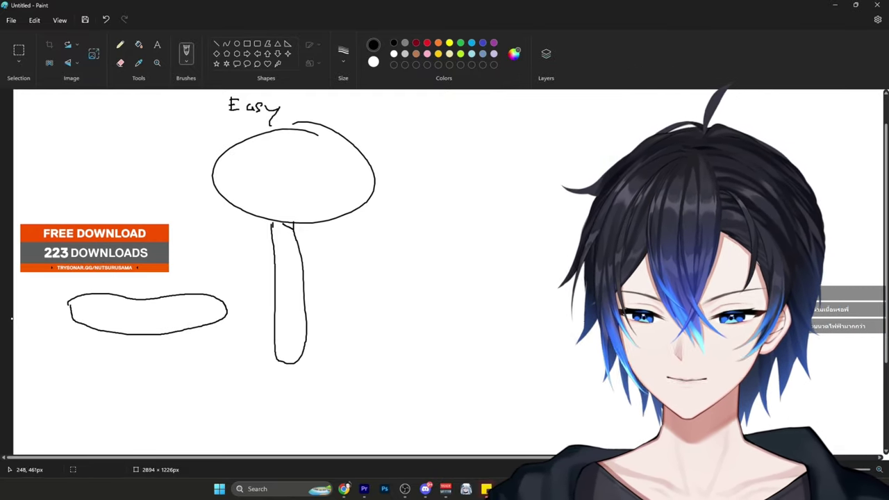
mouse_move(137, 210)
mouse_down()
mouse_move(109, 302)
mouse_move(192, 323)
mouse_up()
drag(138, 207, 139, 157)
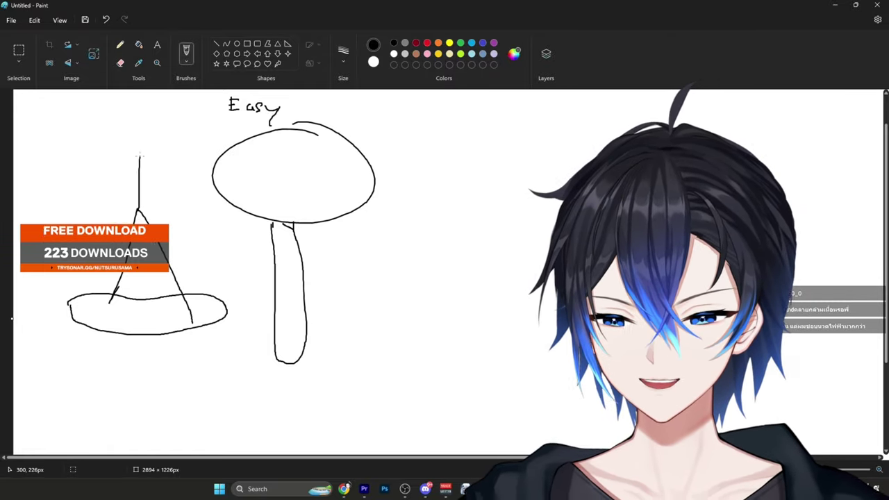
drag(139, 125, 138, 125)
drag(103, 159, 181, 156)
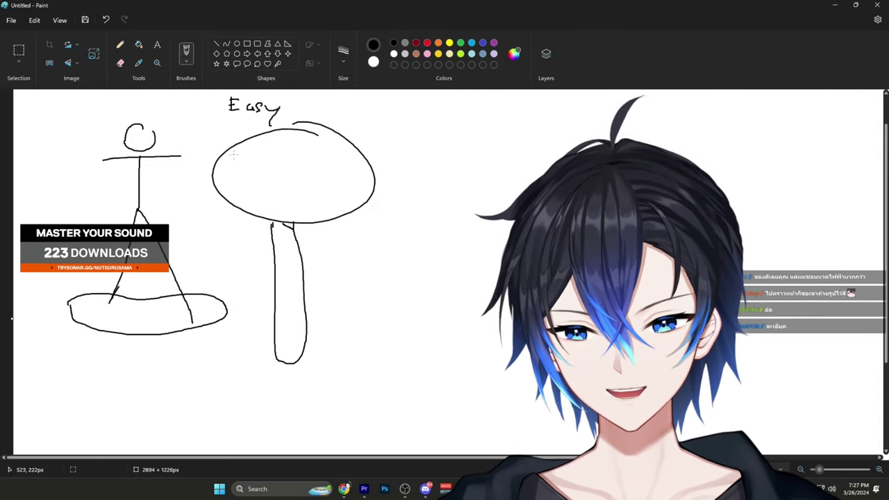
mouse_move(178, 147)
mouse_down()
mouse_move(174, 155)
mouse_move(186, 157)
mouse_up()
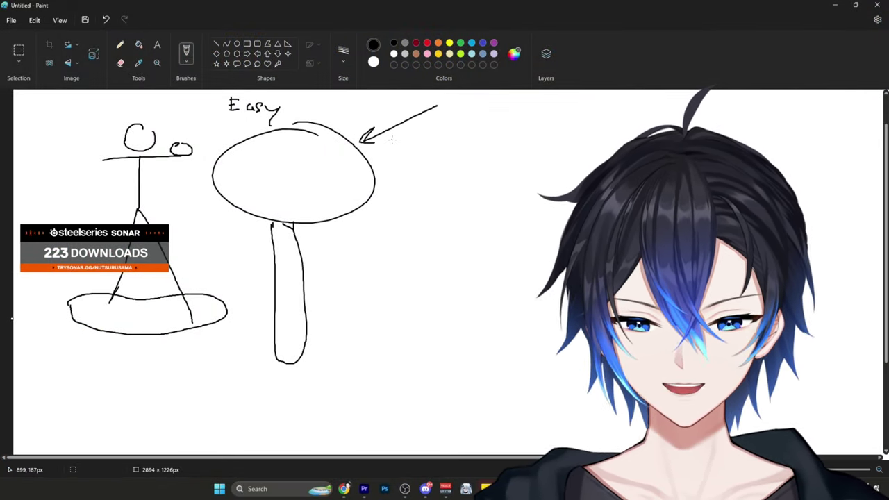
key(ctrl+z)
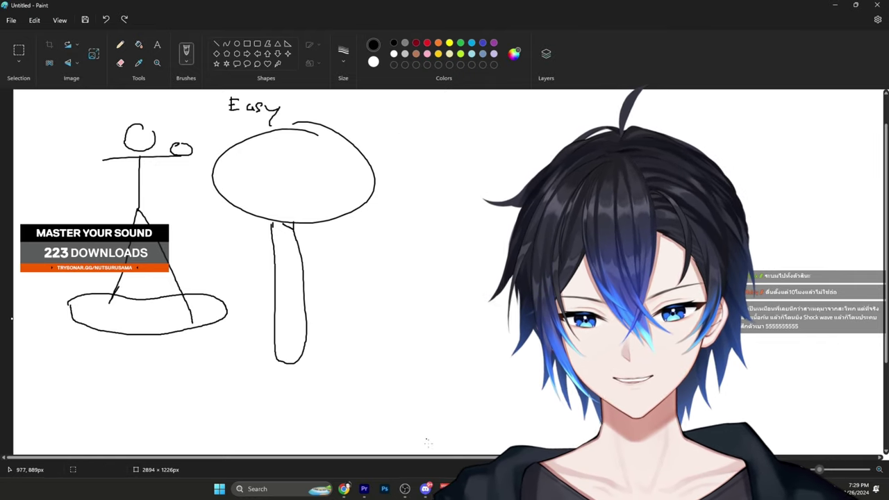
- Switch to Photoshop and draw a black oval with a straight handle below it on a new layer
click(366, 490)
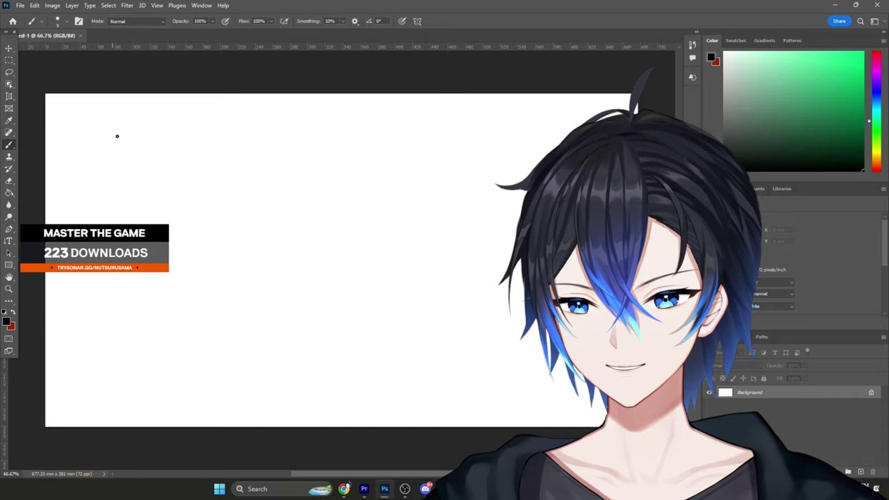
drag(151, 117, 180, 153)
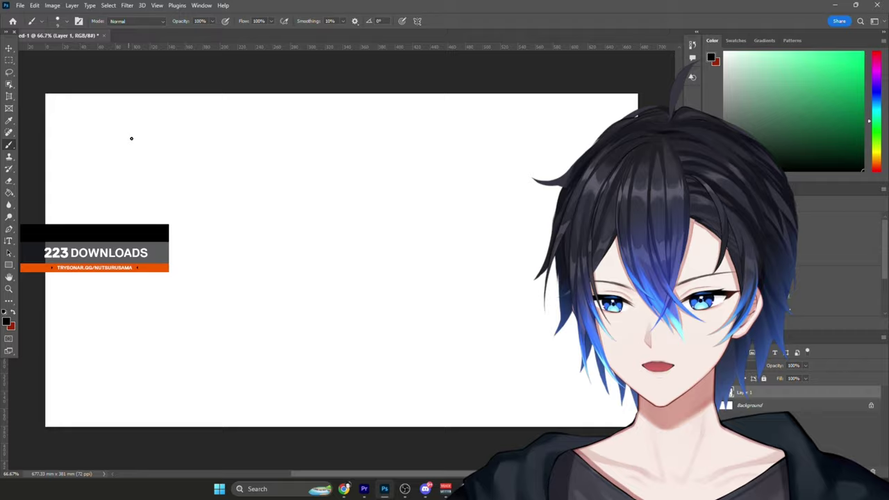
drag(144, 129, 161, 148)
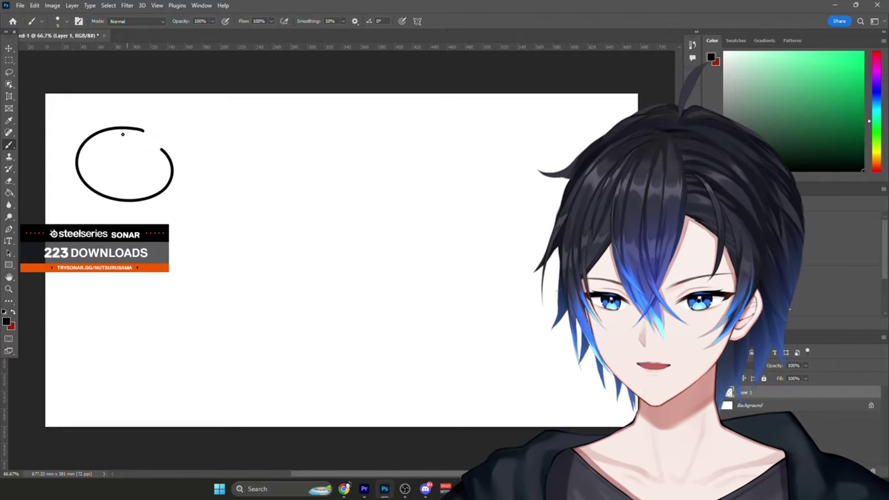
- Move the oval-and-handle drawing to about X 81 mm, Y 120 mm
click(9, 48)
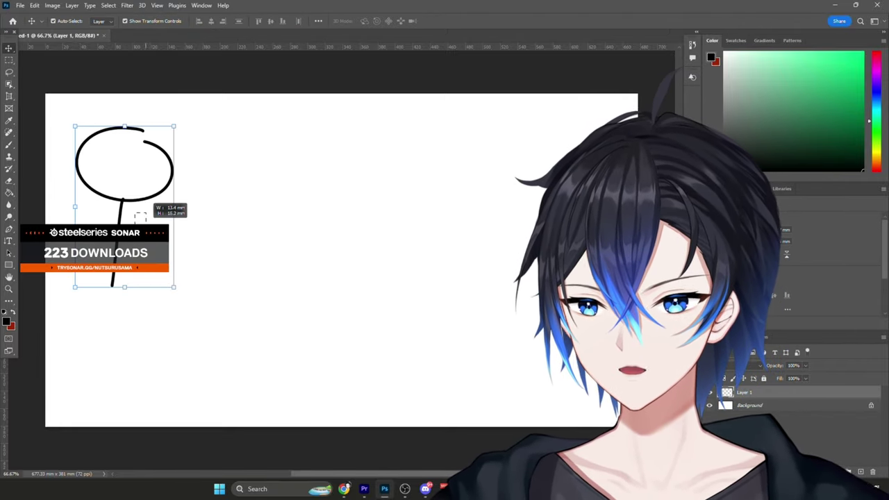
mouse_move(126, 202)
mouse_down()
mouse_move(266, 238)
mouse_move(166, 275)
mouse_up()
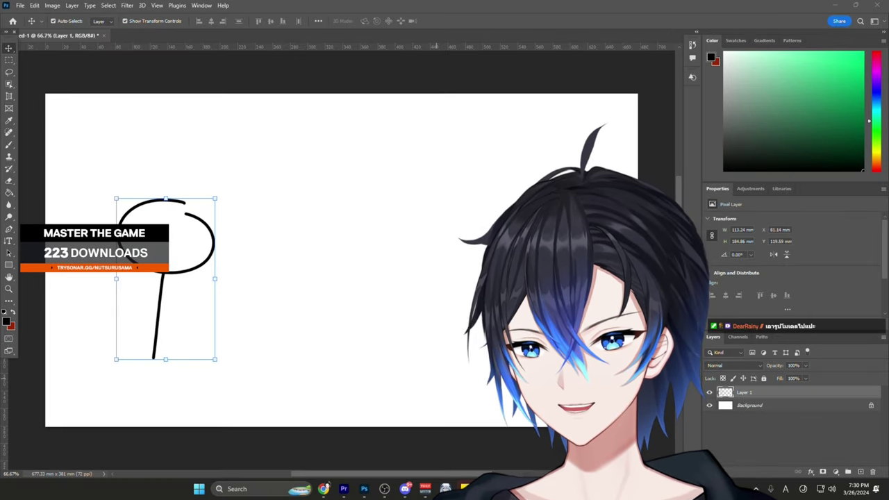
- Place the back-view character image in the document, enlarge it around the coat, and reposition it beside the drawing
drag(860, 405, 313, 284)
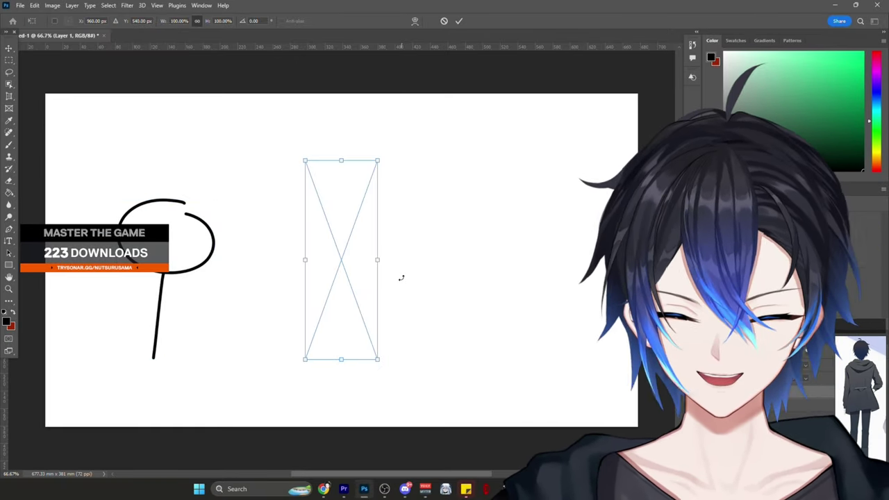
key(Return)
drag(378, 261, 568, 260)
drag(445, 260, 370, 322)
key(Return)
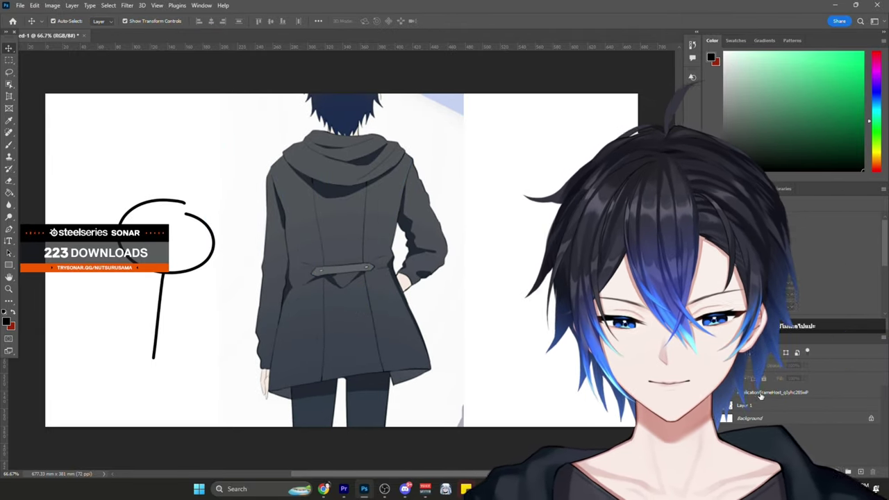
- Lock the character image layer and move the oval-and-handle drawing's layer above it
click(761, 406)
drag(184, 269, 258, 272)
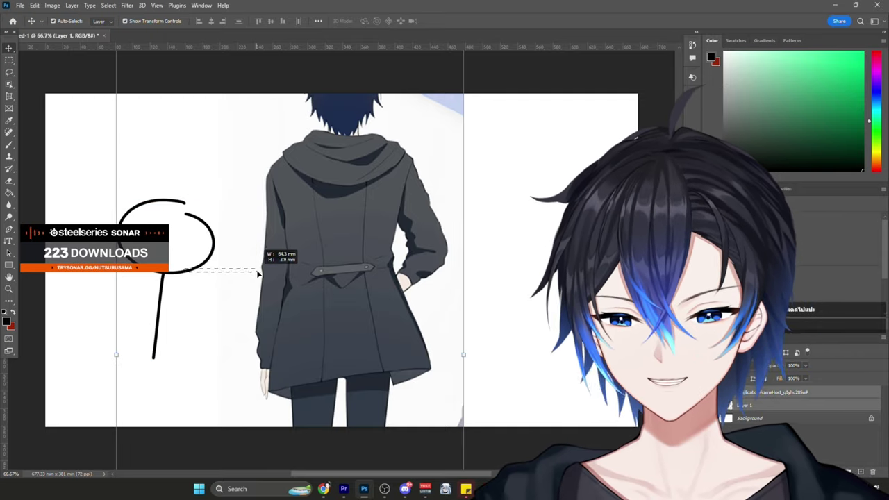
click(95, 286)
click(769, 394)
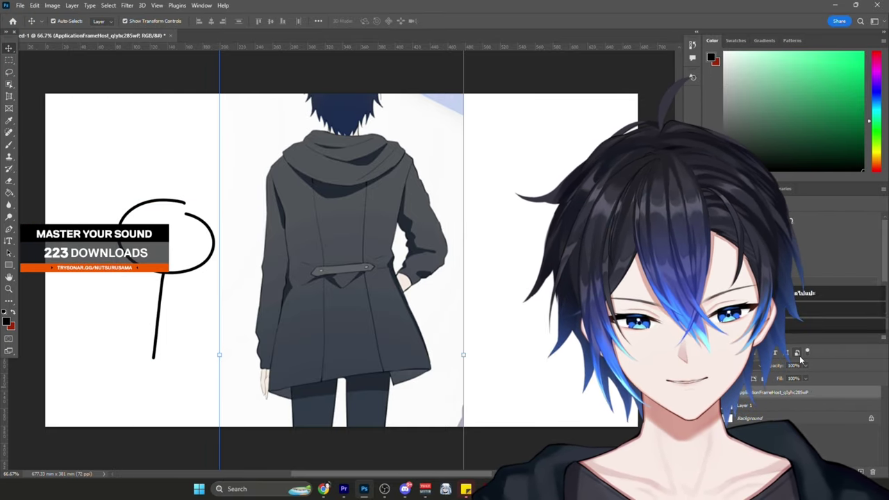
click(763, 378)
drag(760, 404, 755, 391)
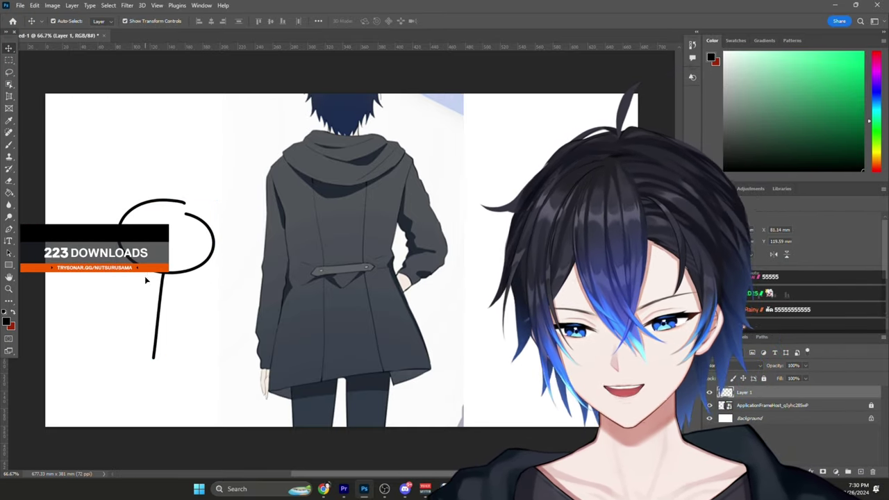
- Scale the oval-and-handle drawing to about 39% and place it over the lower right part of the coat
key(ctrl+t)
mouse_move(165, 284)
mouse_down()
mouse_move(214, 271)
mouse_move(205, 272)
mouse_up()
drag(158, 186, 217, 284)
mouse_move(238, 327)
mouse_down()
mouse_move(378, 182)
mouse_move(358, 271)
mouse_move(365, 362)
mouse_up()
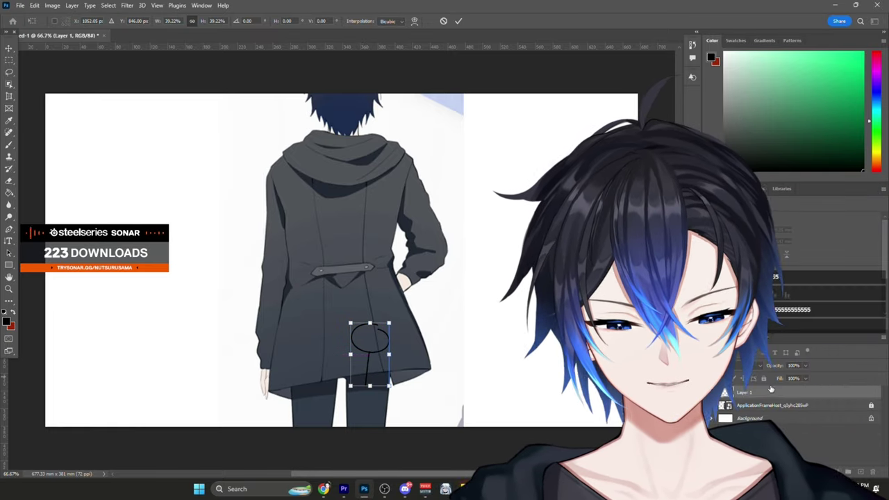
- Give the drawing's layer a white Color Overlay along with Outer Glow and Drop Shadow effects
click(785, 392)
click(404, 390)
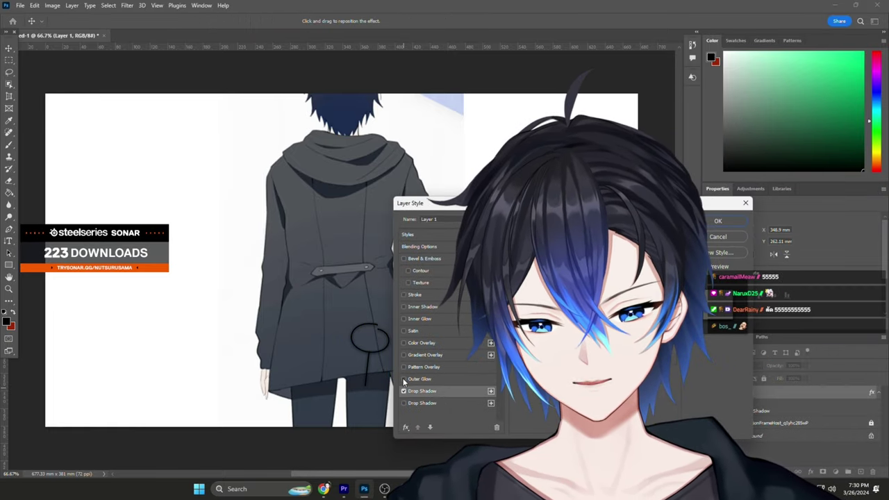
click(422, 342)
click(712, 223)
- Reposition the glowing drawing over the lower centre of the coat, below the belt
mouse_move(368, 355)
mouse_down()
mouse_move(371, 379)
mouse_move(362, 373)
mouse_move(380, 368)
mouse_move(340, 344)
mouse_move(345, 325)
mouse_move(341, 334)
mouse_up()
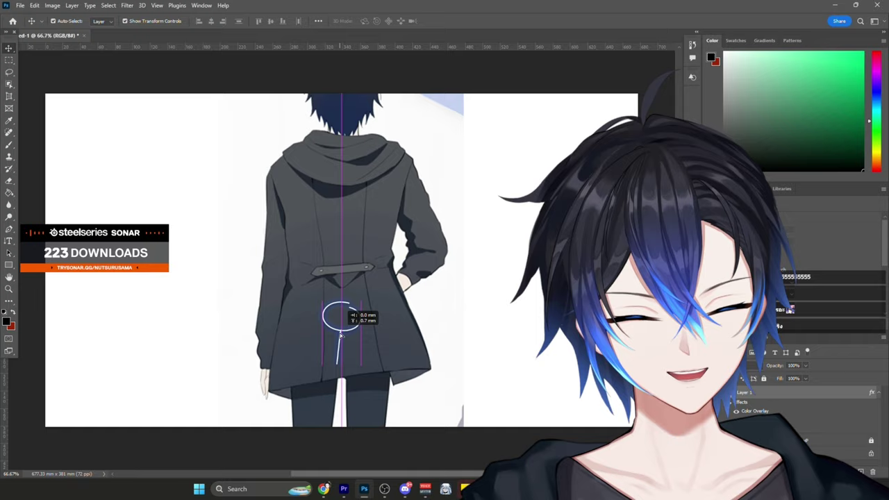
drag(340, 336, 341, 335)
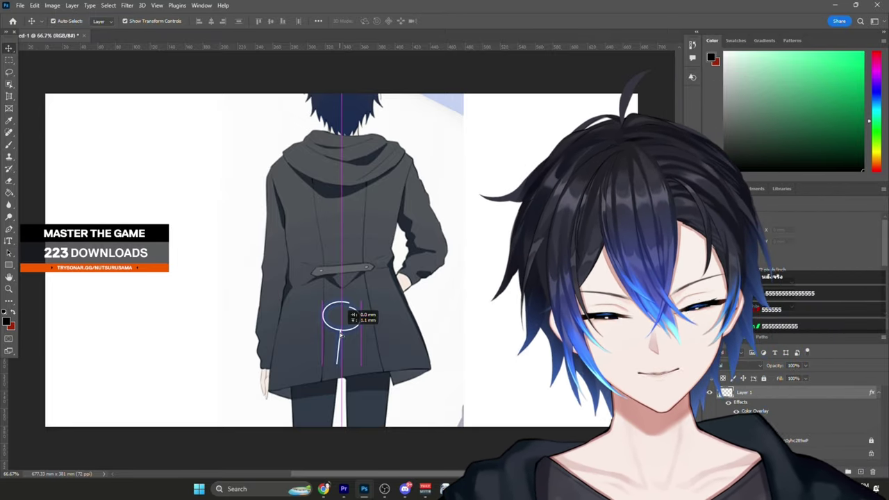
drag(341, 335, 341, 334)
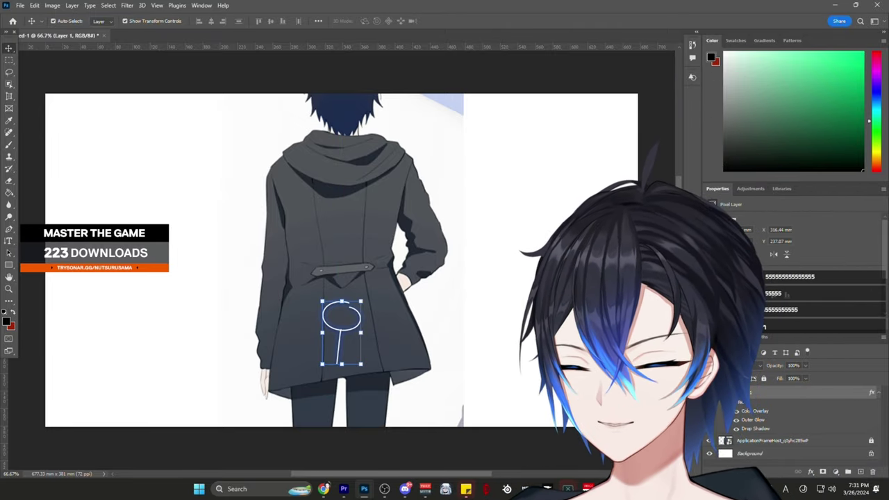
mouse_move(340, 334)
mouse_down()
mouse_move(379, 368)
mouse_move(339, 375)
mouse_move(369, 375)
mouse_move(341, 330)
mouse_up()
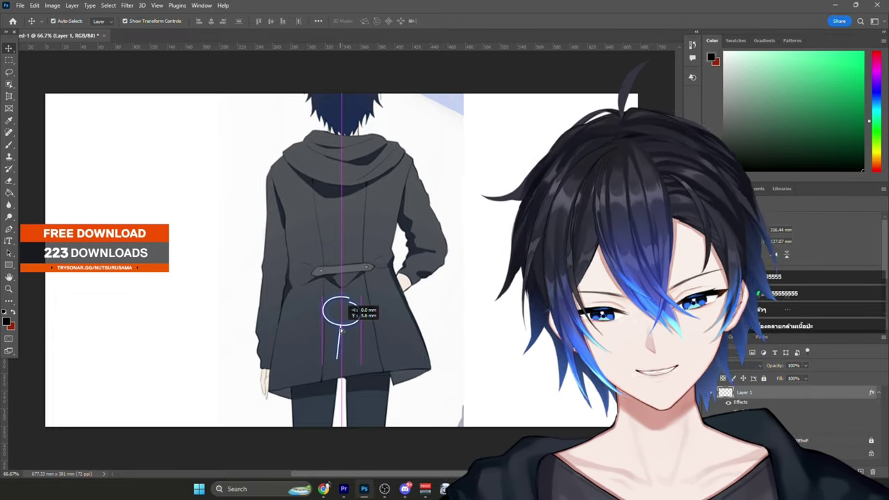
- Move the drawing to the lower right part of the coat, at about X 344 mm, Y 254 mm
drag(341, 333, 361, 342)
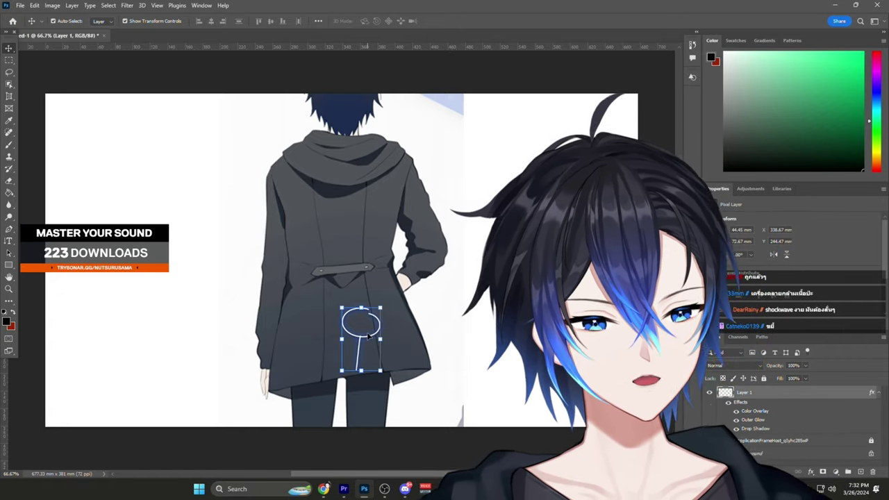
mouse_move(369, 335)
mouse_down()
mouse_move(495, 315)
mouse_move(417, 355)
mouse_move(363, 351)
mouse_up()
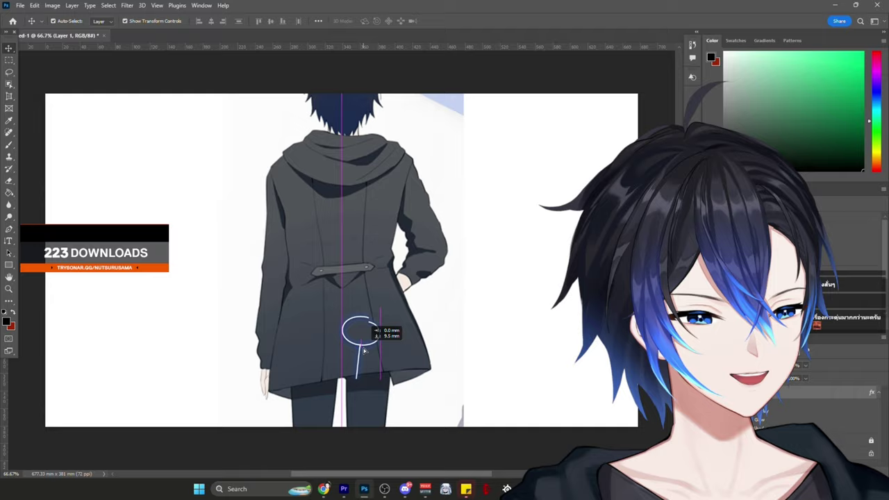
drag(364, 351, 366, 349)
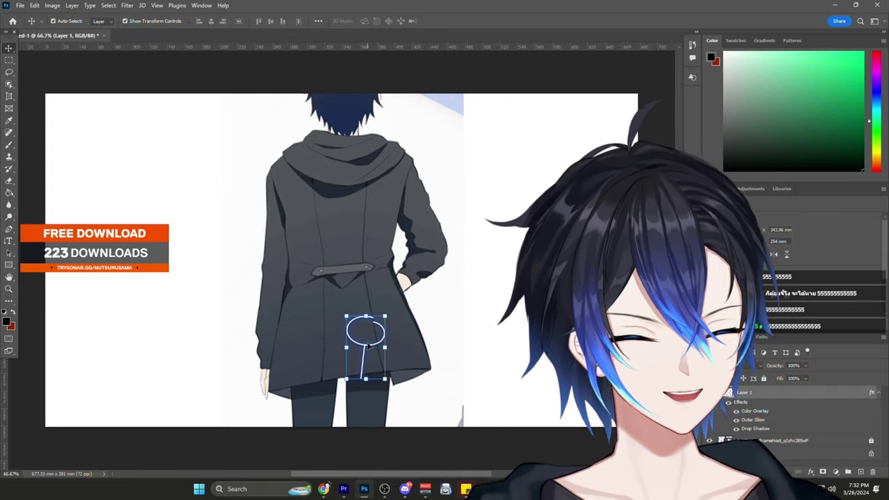
drag(362, 353, 367, 348)
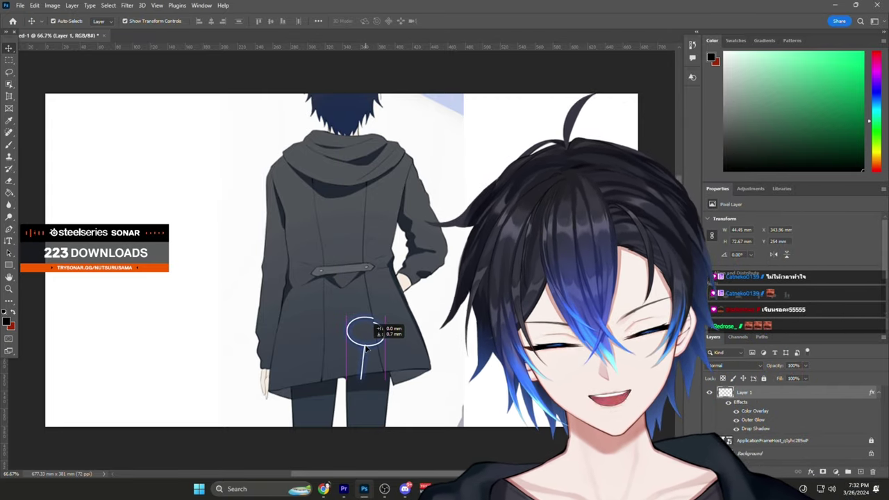
- Try tilting the drawing at the coat's hem, then scale it to 175% and place it in the blank area right of the image
drag(368, 349, 390, 344)
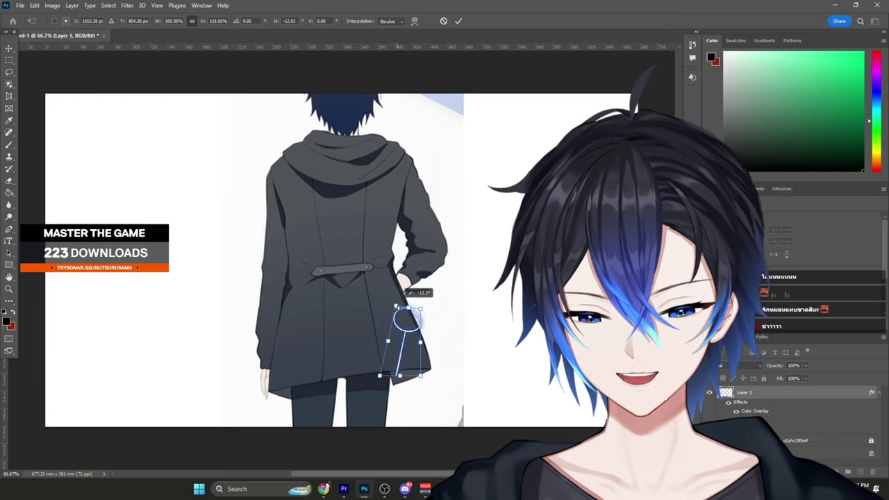
drag(397, 306, 409, 322)
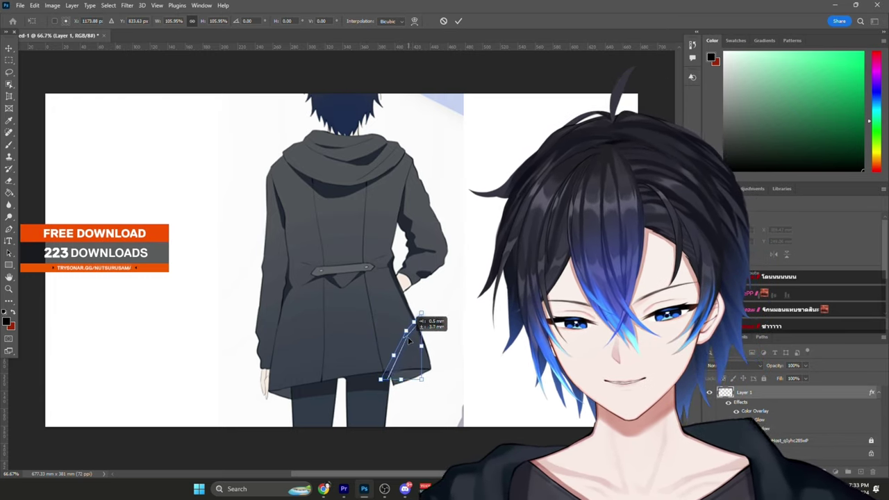
drag(409, 340, 343, 233)
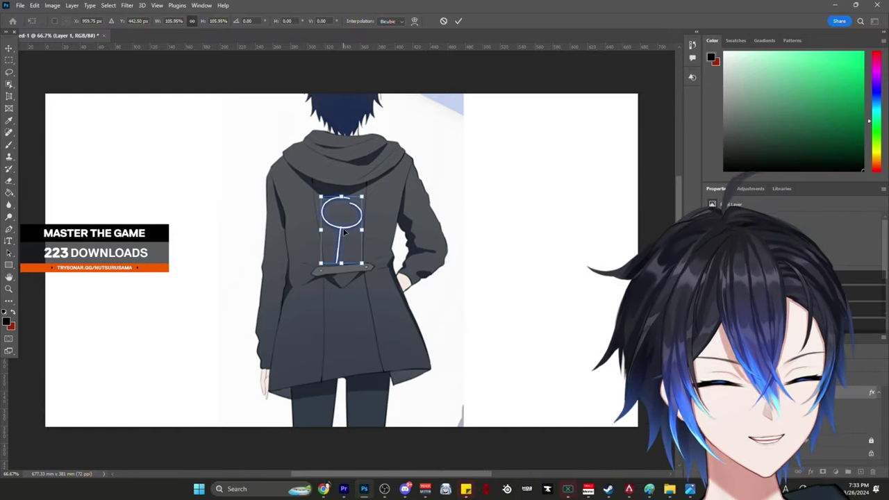
drag(367, 233, 391, 372)
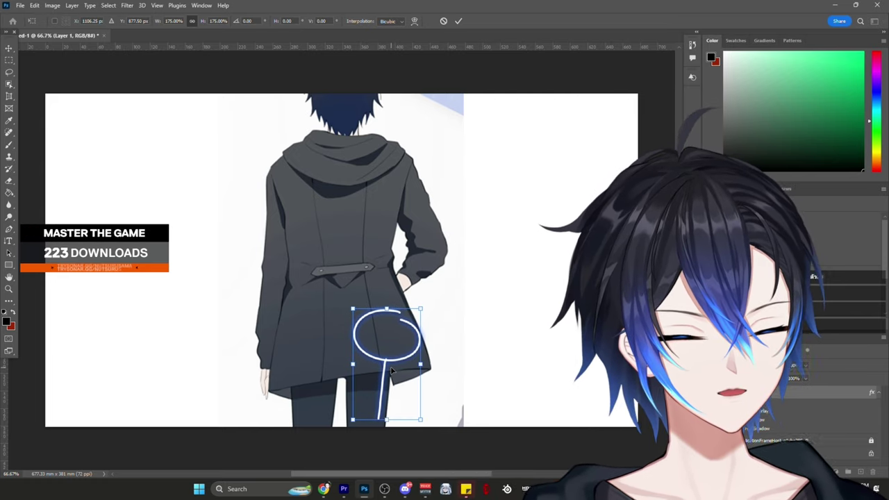
key(ctrl+z)
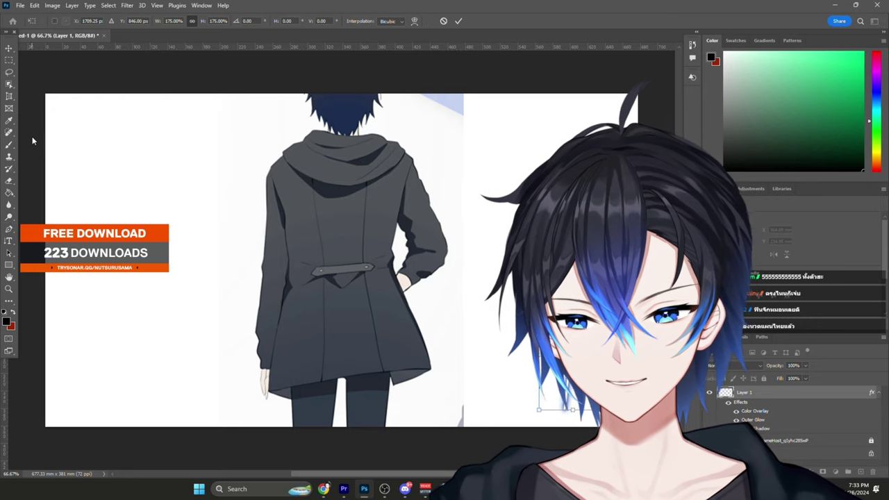
- Draw a black circle about 24 mm wide on the lower right part of the coat with the Ellipse tool
click(11, 265)
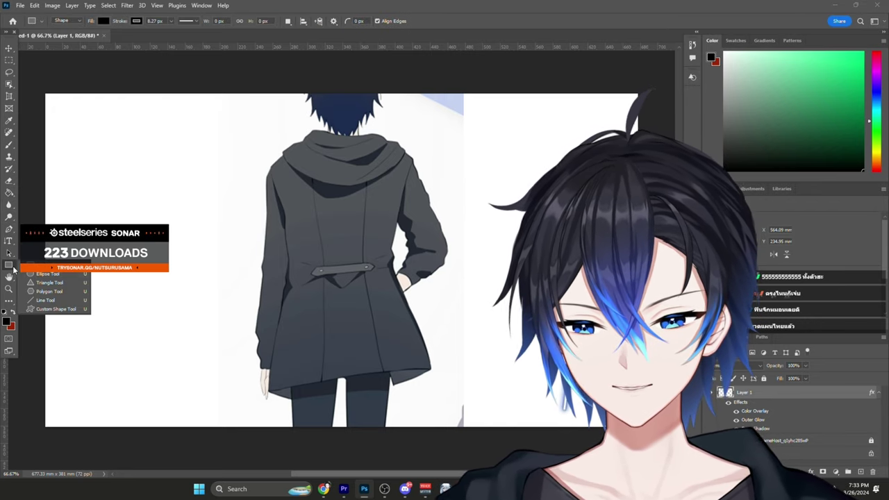
drag(394, 357, 383, 346)
click(10, 47)
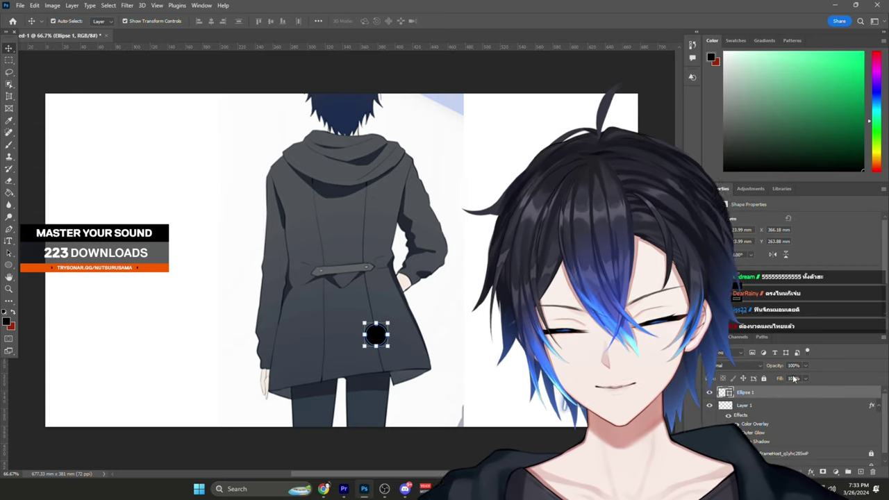
- Apply Outer Glow, Drop Shadow and a red Color Overlay to the circle's layer
double_click(742, 394)
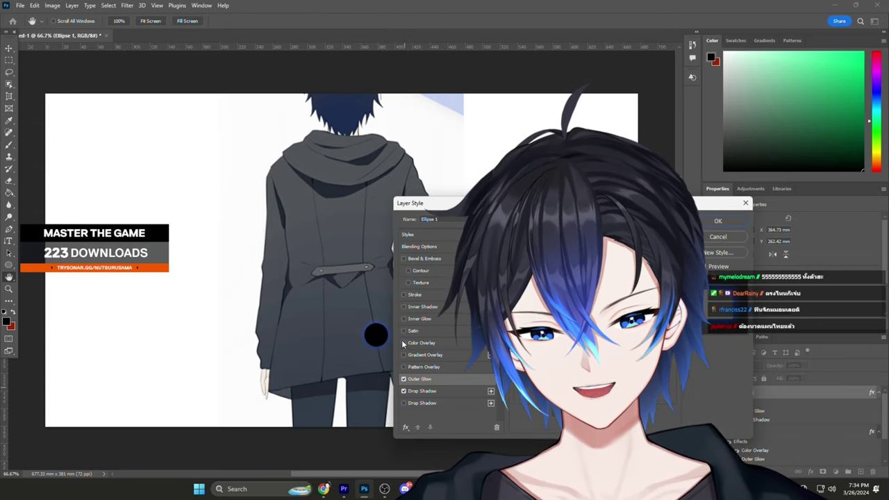
click(412, 343)
click(623, 248)
click(623, 223)
click(768, 222)
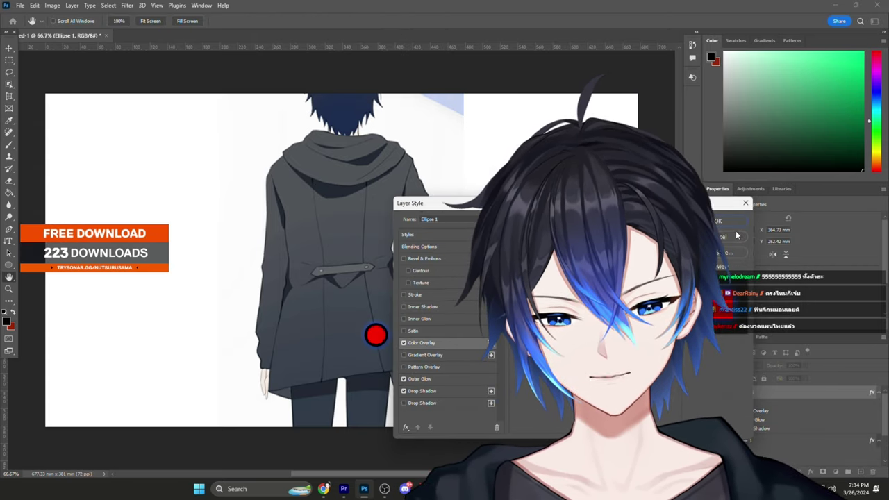
key(Return)
- Delete the oval-and-handle drawing and shift the red circle slightly down and to the right on the coat
drag(575, 353, 549, 347)
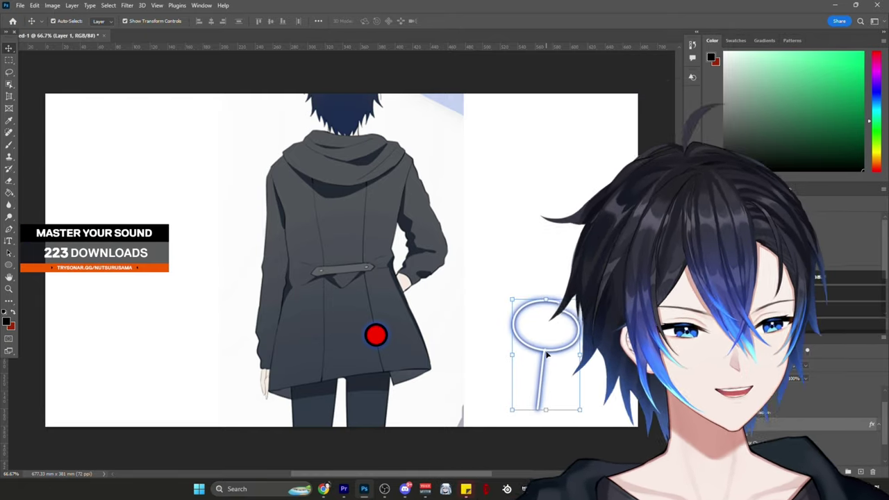
key(Delete)
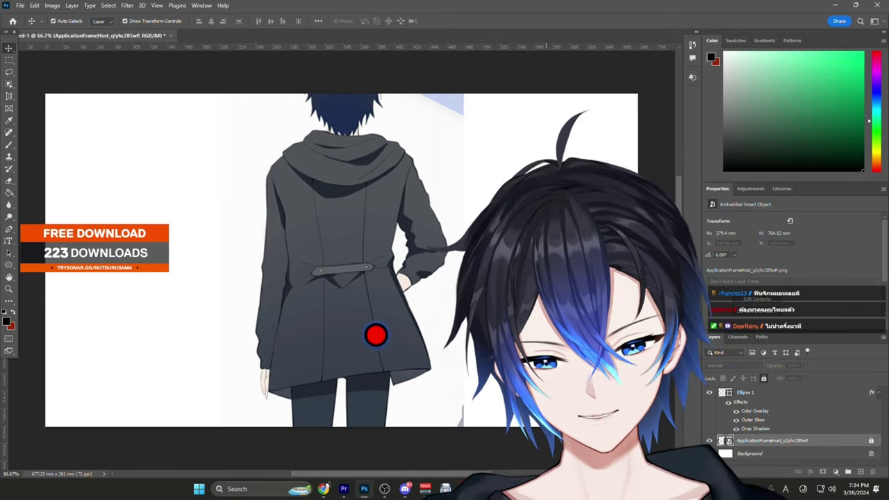
drag(375, 335, 381, 341)
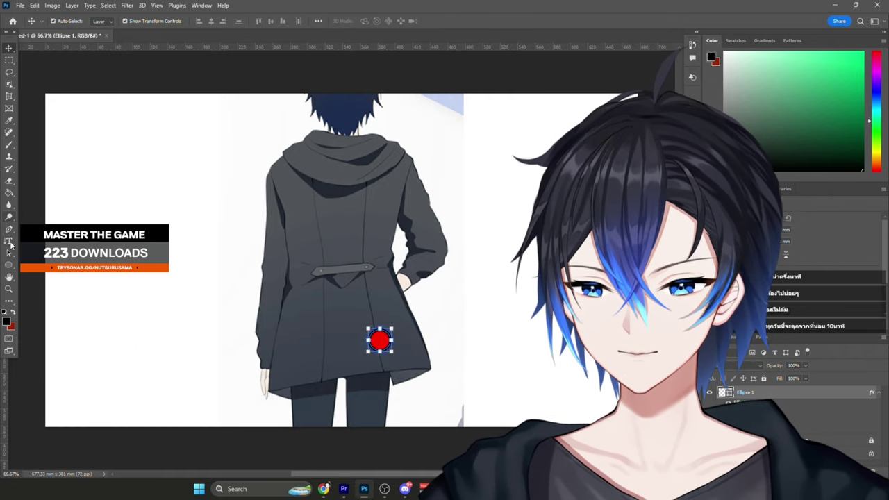
- Add the text "500" in the blank area left of the character and set its colour to black
click(9, 241)
click(127, 181)
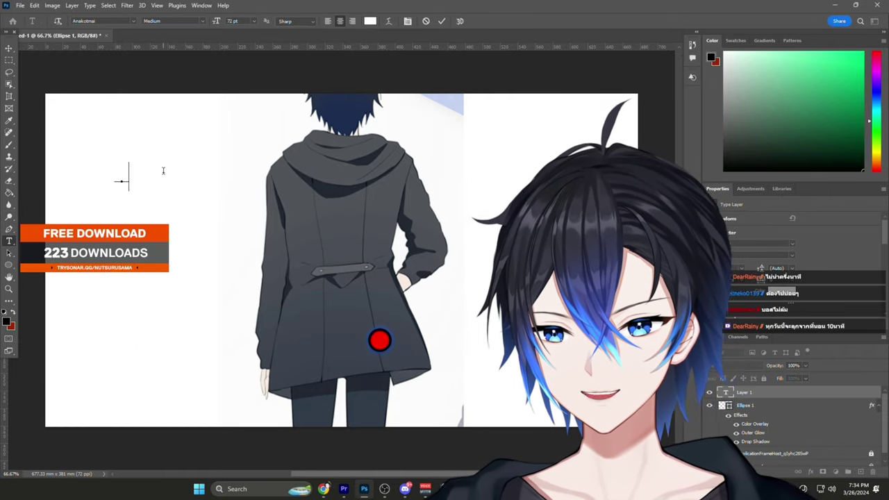
text(500)
click(370, 20)
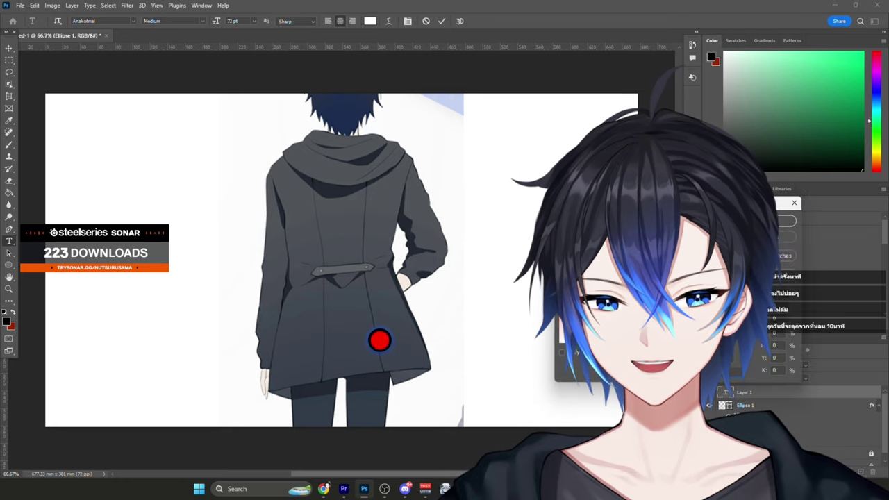
click(563, 340)
key(Return)
click(133, 174)
key(ctrl+a)
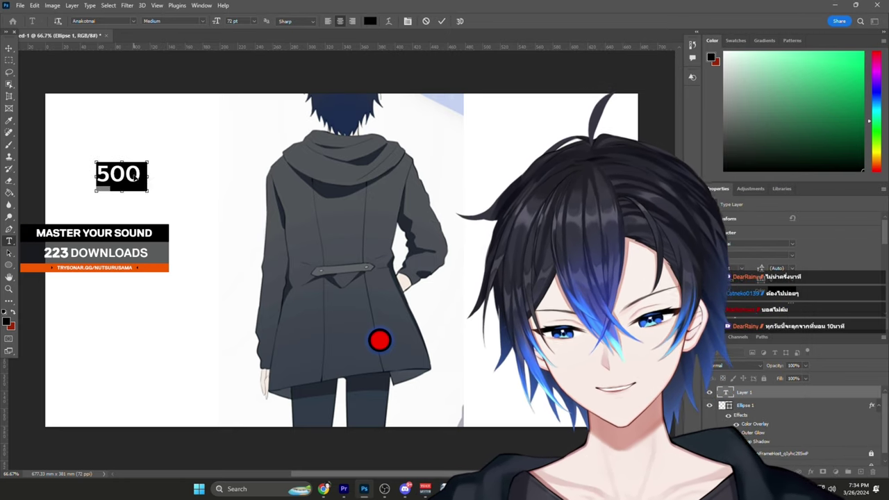
- Add the lines "1000" and "2000" below "500" and move the text block toward the canvas's upper left corner
key(Right)
key(Return)
text(100)
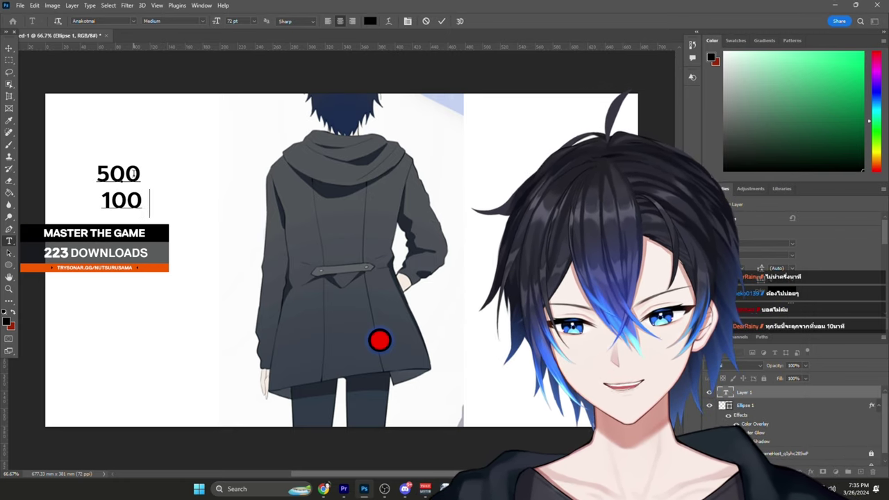
click(136, 176)
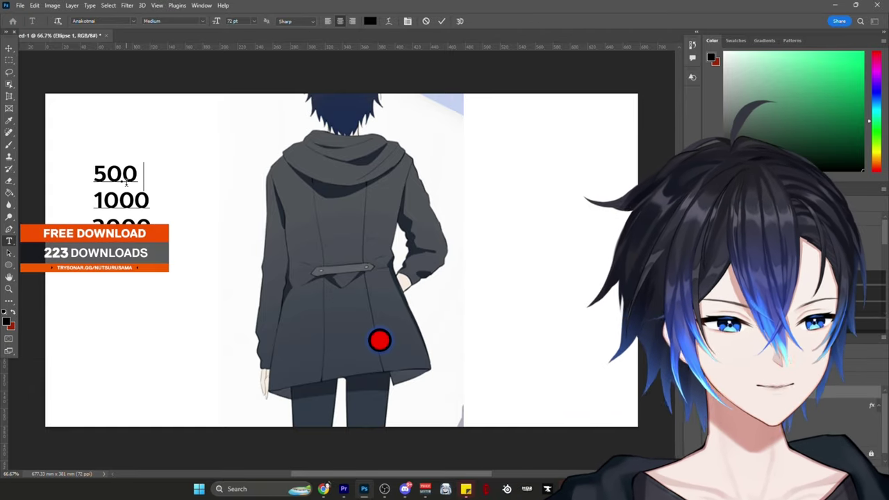
click(8, 48)
drag(138, 181, 123, 134)
- Complete the first two text lines as "500 = 870" and "1000 = 1640", and shift the text block right toward the character
double_click(124, 133)
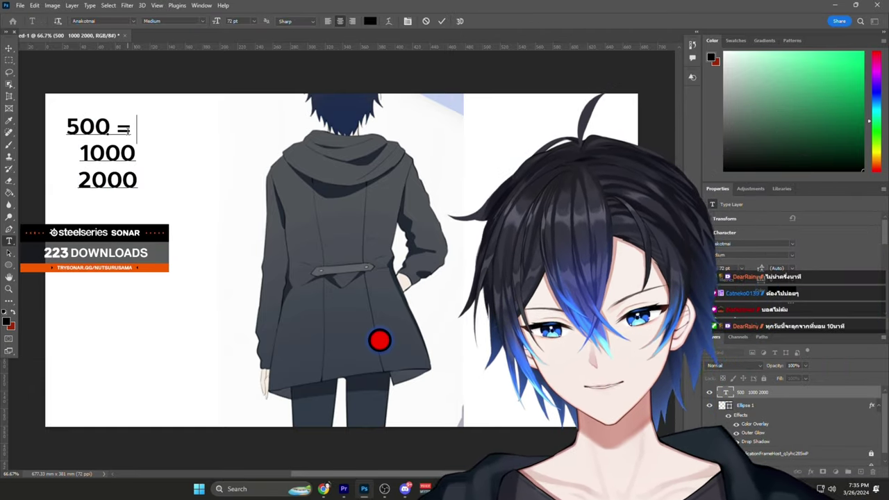
text(70 1000)
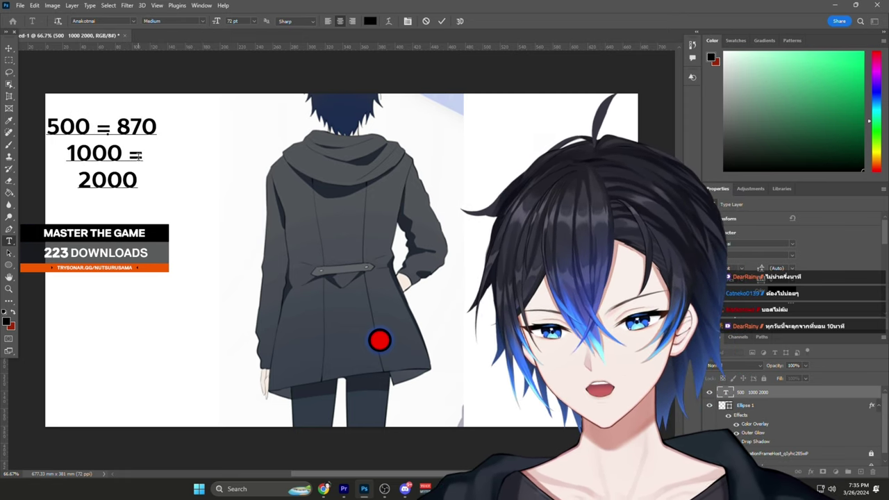
text( = 1640)
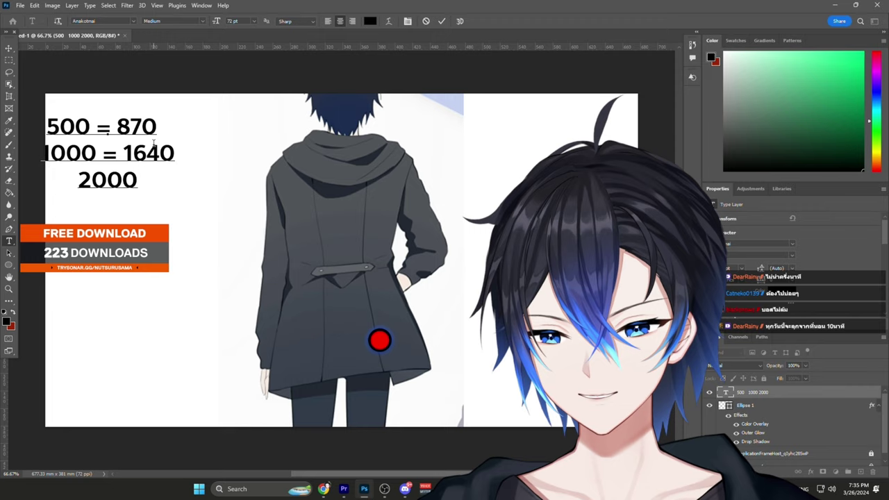
drag(153, 142, 198, 161)
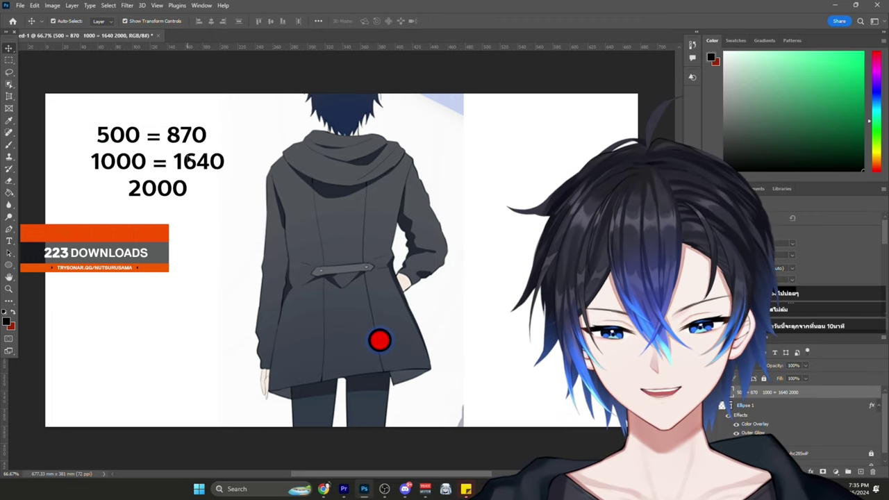
- Complete the third text line as "2000 = 3280" and shift the text block slightly down
double_click(198, 162)
double_click(198, 161)
click(193, 191)
text(=)
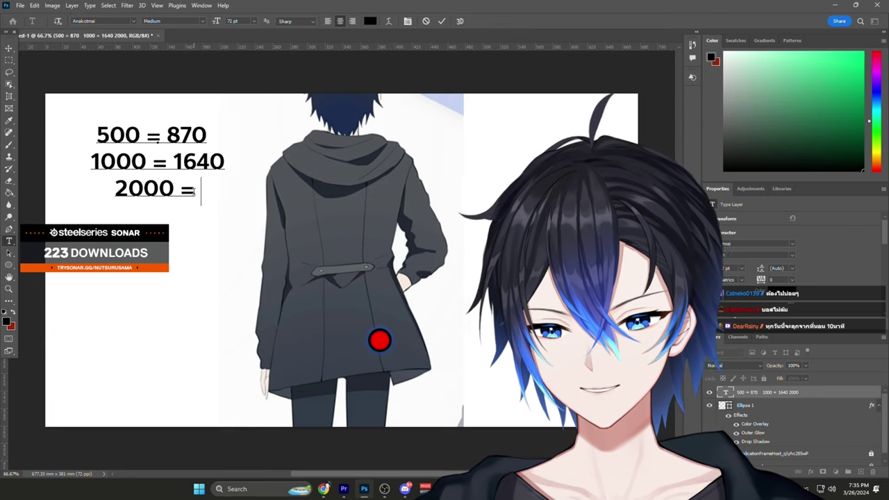
text( 32)
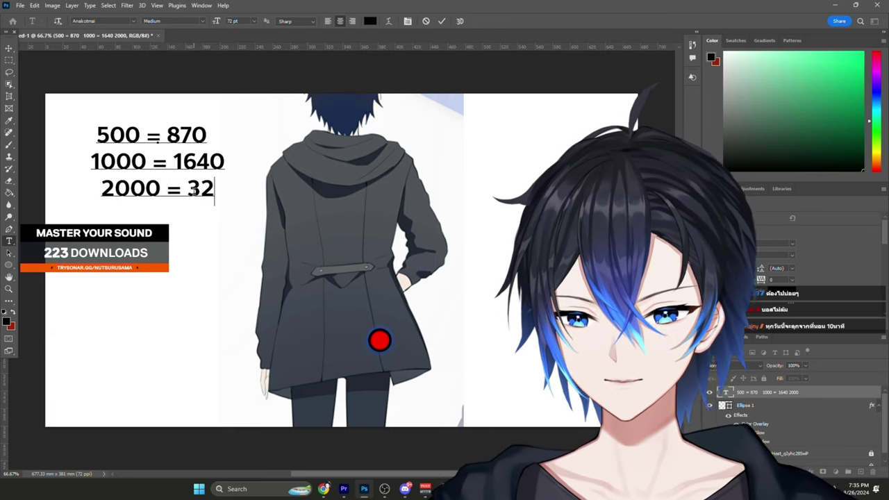
text(80)
click(9, 48)
drag(193, 181, 192, 192)
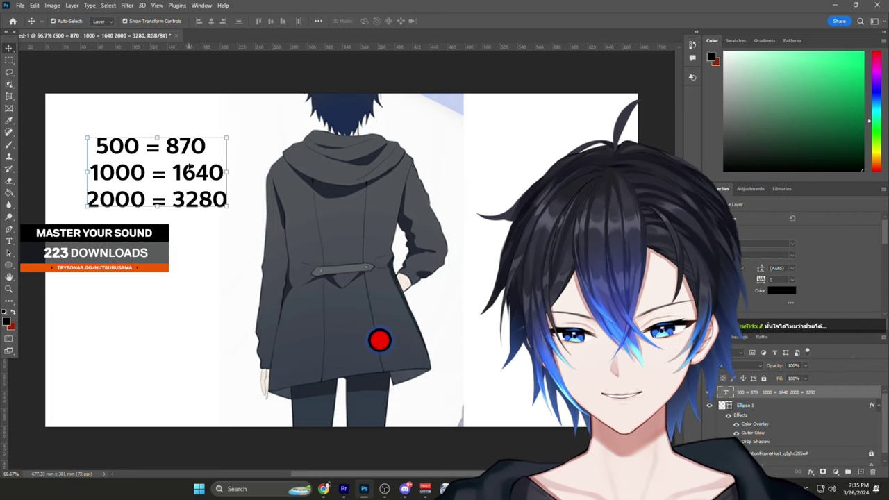
- Change the last two text lines to read "1000 = 870" and "2000 = 1640"
double_click(190, 166)
drag(171, 172, 233, 171)
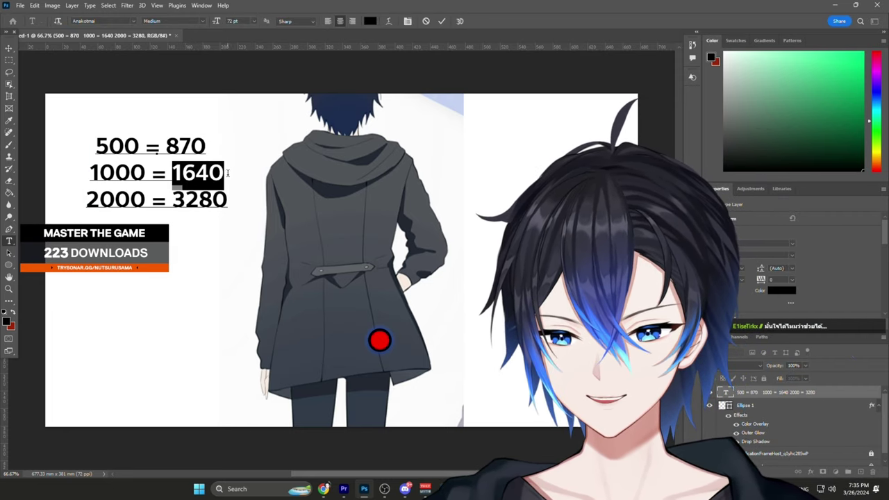
key(ctrl+c)
drag(173, 200, 228, 200)
key(ctrl+v)
drag(173, 172, 224, 171)
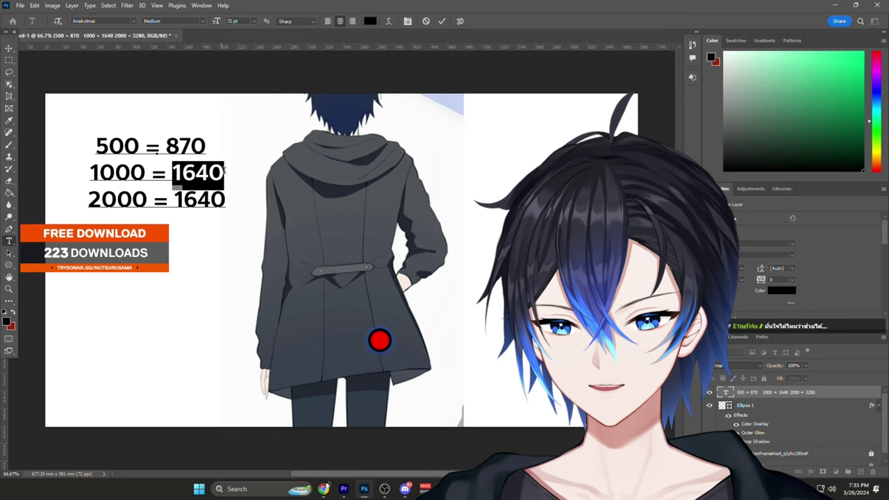
text(86)
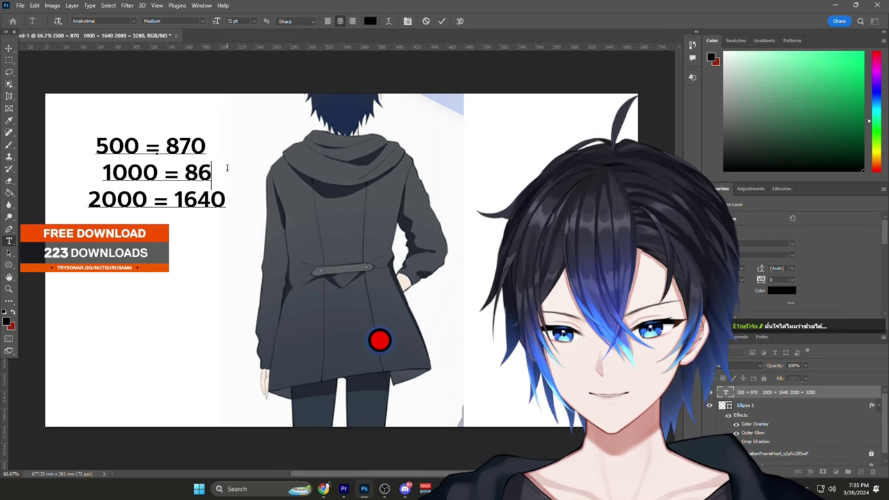
key(BackSpace)
text(70)
- Delete the "500 = 870" line from the text block and commit the edit
mouse_move(159, 146)
mouse_down()
mouse_move(219, 146)
mouse_move(82, 153)
mouse_up()
key(BackSpace)
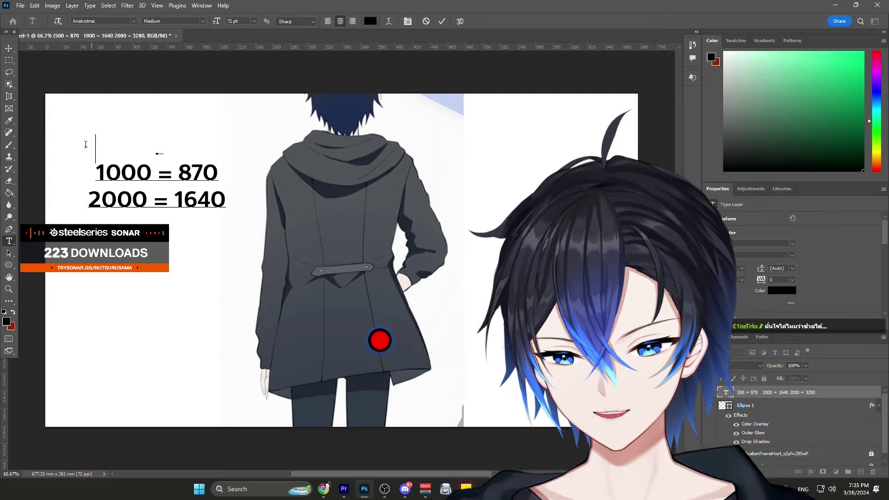
key(Delete)
key(ctrl+Return)
key(v)
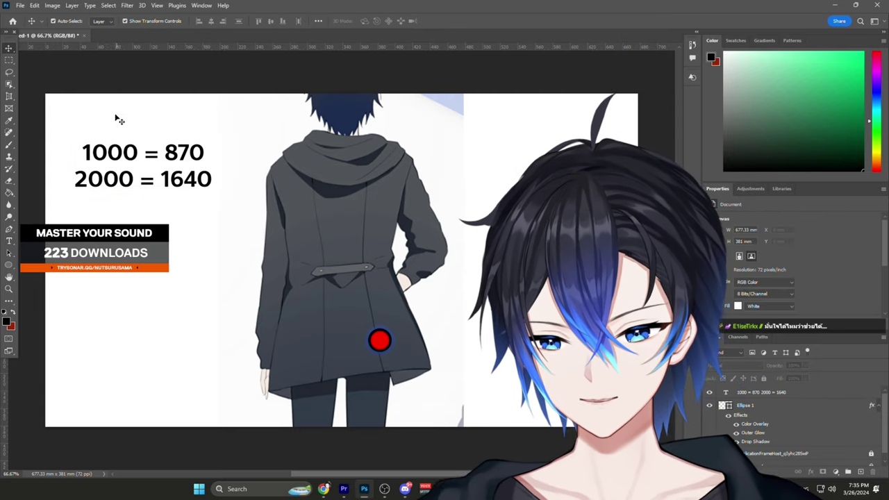
- Add a separate text "0.75" and centre it above the two conversion lines
key(t)
click(101, 118)
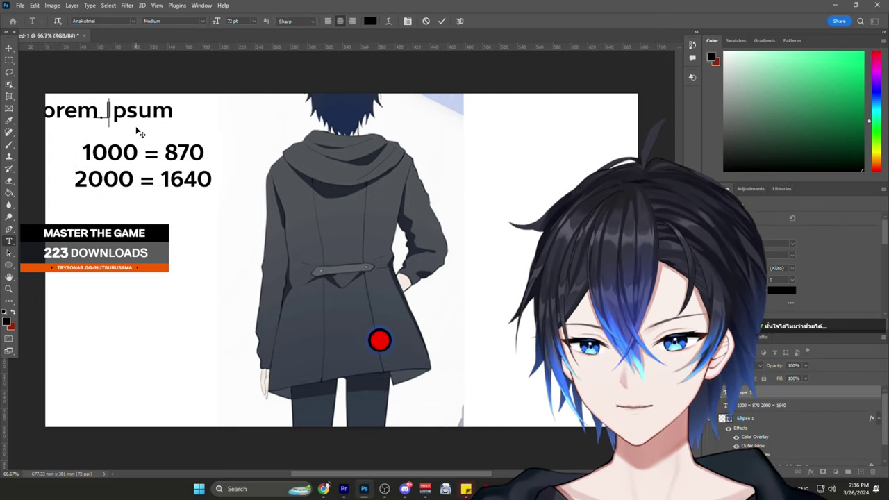
text(07)
key(ctrl+Return)
key(v)
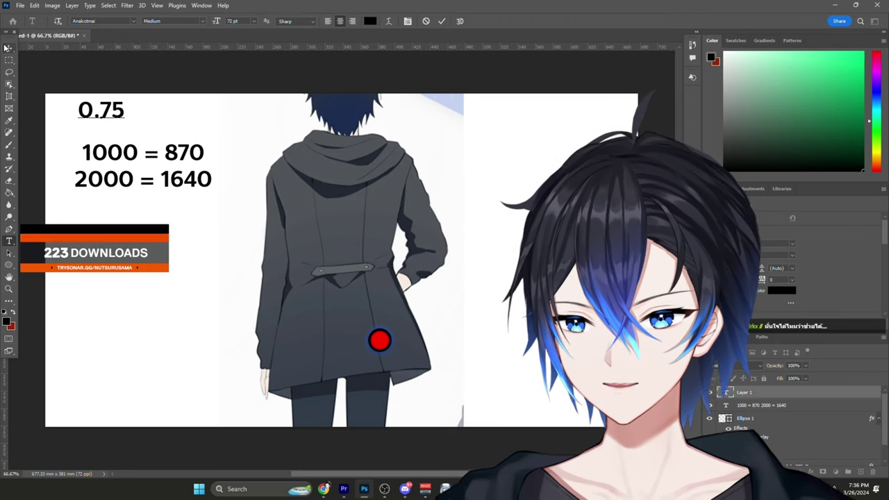
drag(111, 114, 161, 122)
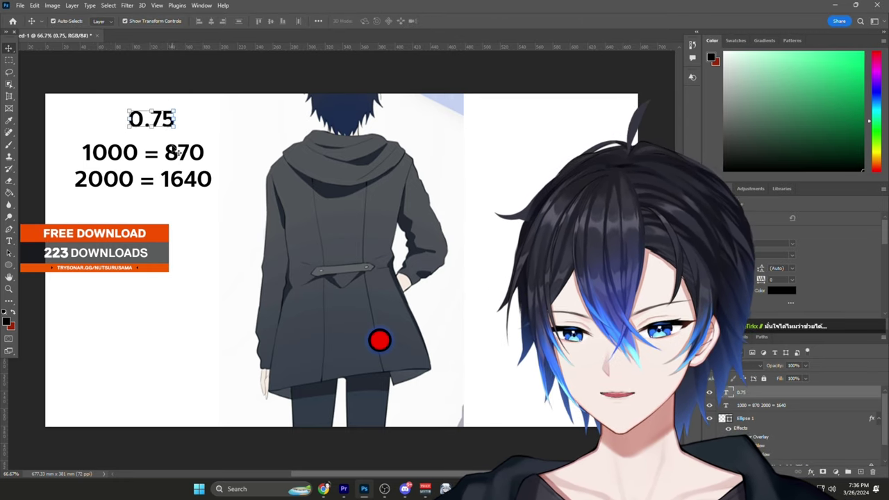
- Change the result in the "1000" line to 760
double_click(174, 154)
key(Left)
key(BackSpace)
key(BackSpace)
text(75)
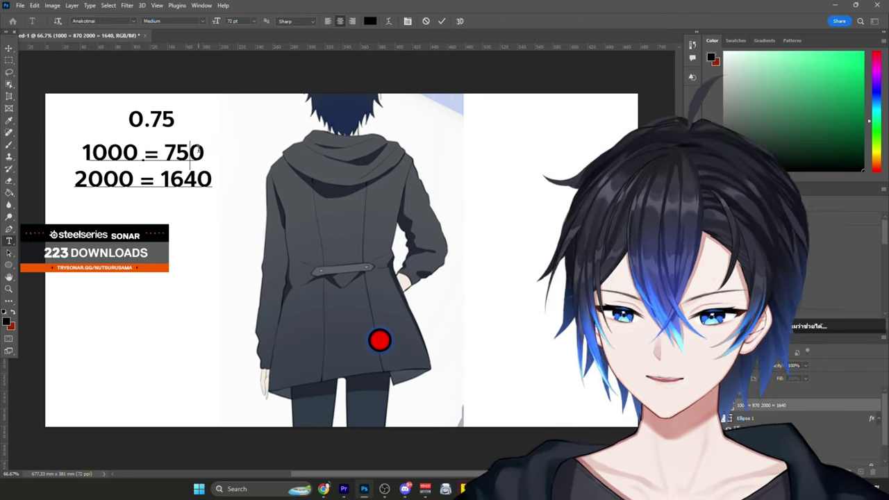
key(BackSpace)
text(6)
- Change the top number to "0.760" and the result in the "2000" line to 1420
click(168, 121)
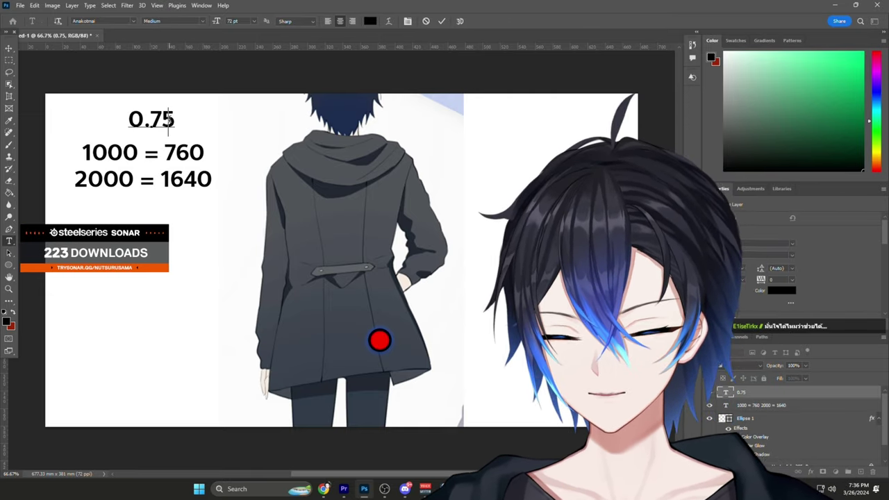
drag(170, 179, 217, 178)
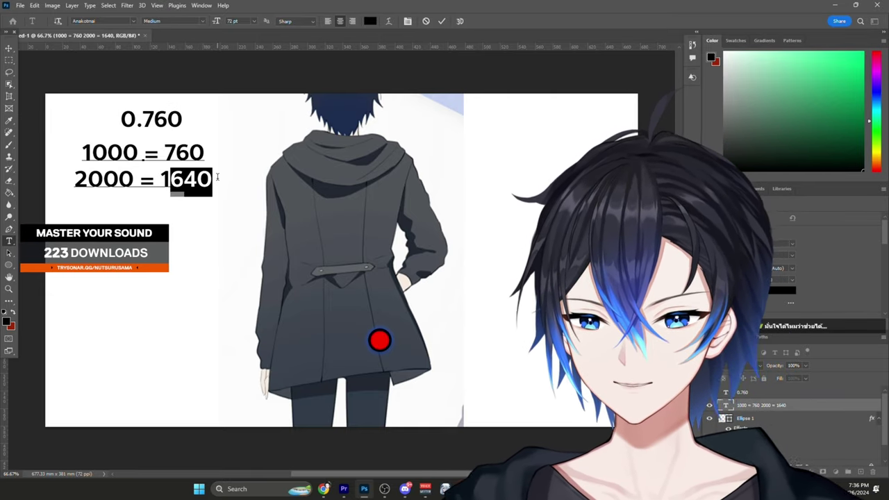
text(420)
key(ctrl+Return)
key(v)
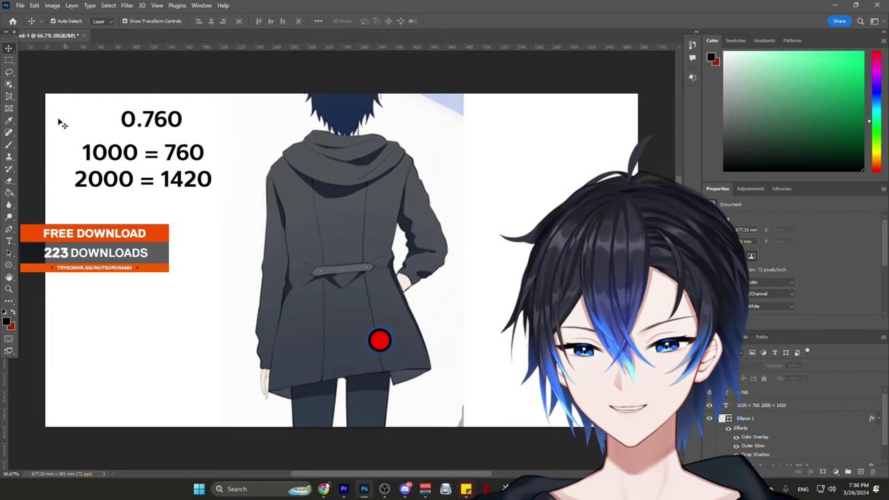
- Handwrite notes including "shockwave" with the Brush on a new layer, in the blank area below the conversion lines
click(9, 144)
click(780, 395)
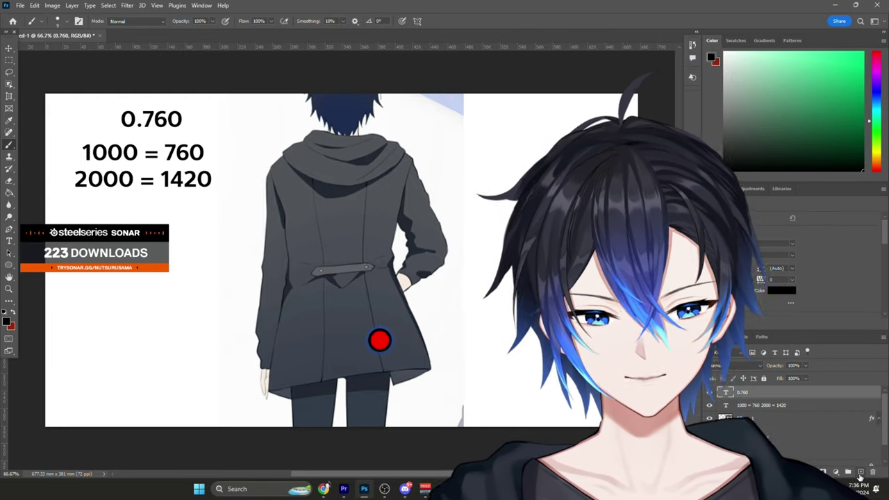
click(861, 472)
mouse_move(85, 238)
mouse_down()
mouse_move(86, 258)
mouse_move(118, 246)
mouse_up()
drag(136, 245, 134, 246)
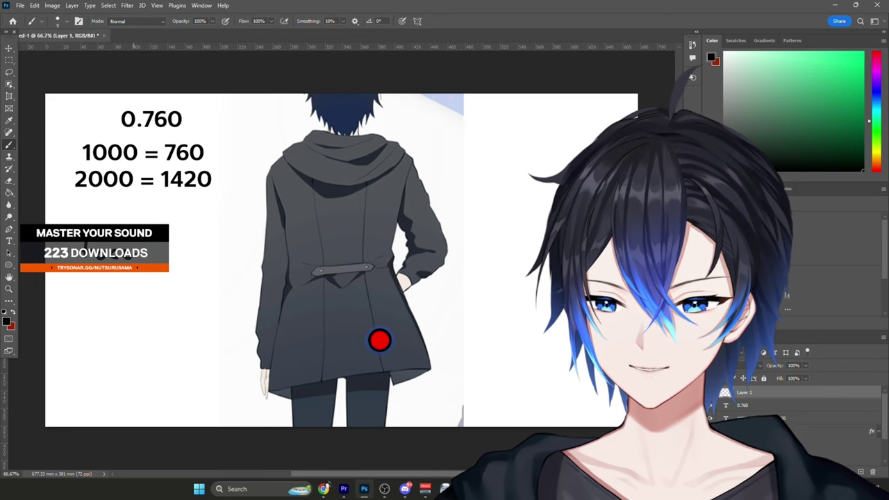
mouse_move(87, 289)
mouse_down()
mouse_move(93, 301)
mouse_move(82, 302)
mouse_up()
drag(103, 283, 113, 307)
drag(122, 299, 124, 300)
drag(144, 299, 151, 301)
drag(164, 285, 175, 309)
drag(185, 304, 207, 307)
drag(226, 311, 233, 312)
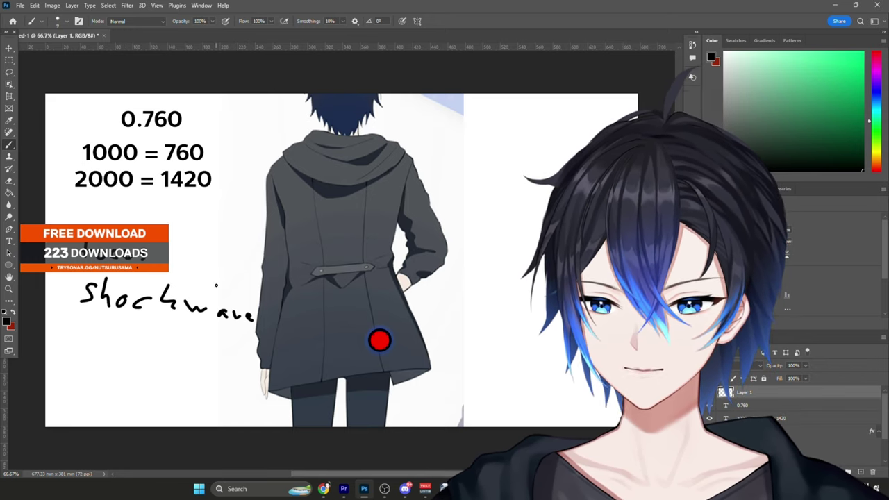
- Undo all the freehand brush strokes on the new layer
drag(266, 184, 174, 97)
key(ctrl+z)
key(ctrl+z)
key(ctrl+z)
key(ctrl+z)
key(ctrl+z)
key(ctrl+z)
key(ctrl+z)
key(ctrl+z)
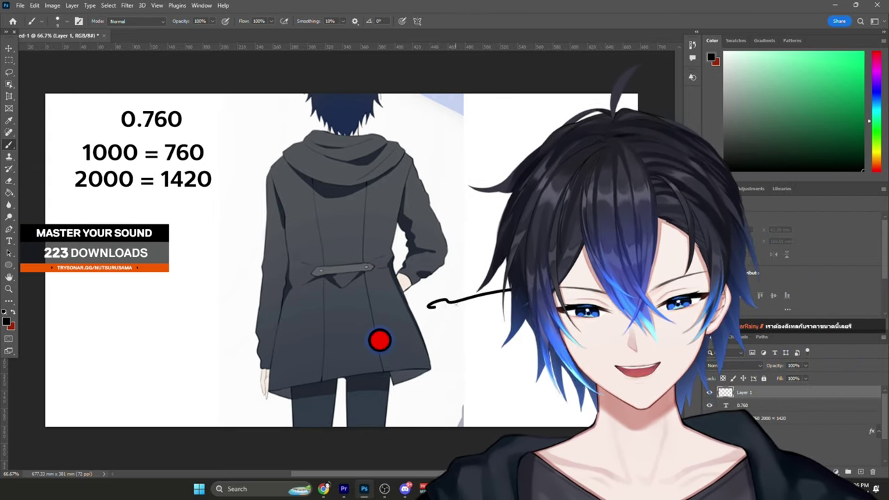
key(ctrl+z)
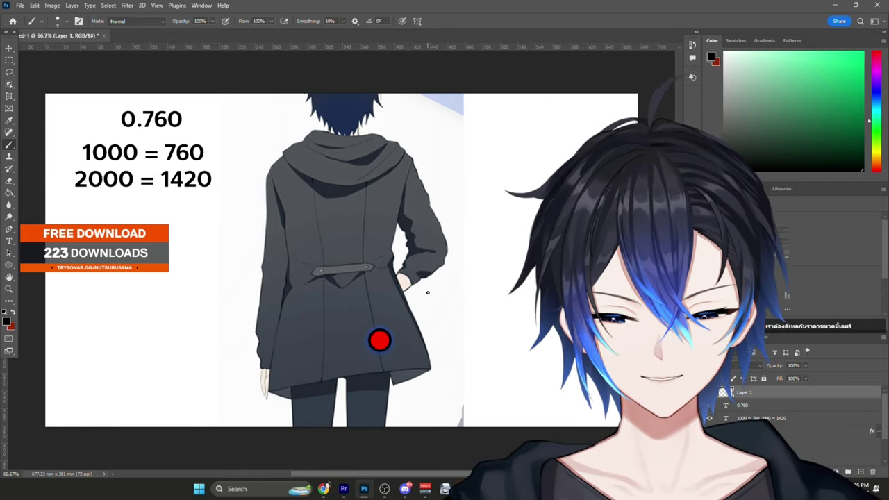
- Enlarge the "0.760" text into a heading and shift the conversion lines slightly down beneath it
key(v)
drag(158, 118, 193, 122)
key(ctrl+t)
drag(144, 124, 127, 190)
key(Return)
shift+click(145, 153)
key(ctrl+z)
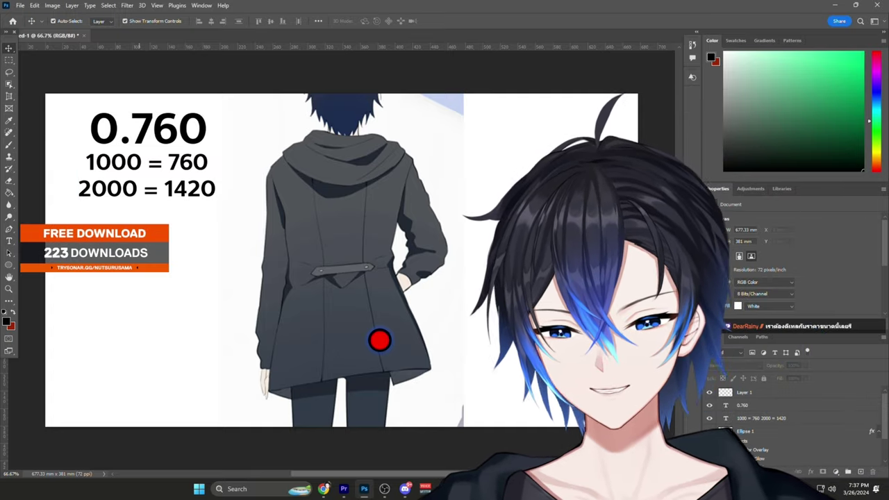
drag(186, 226, 87, 125)
click(186, 226)
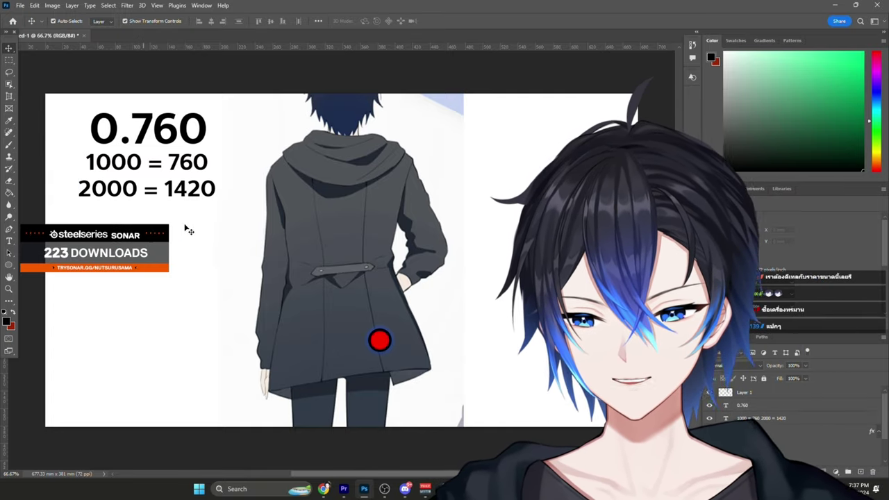
drag(186, 226, 88, 125)
drag(139, 227, 87, 125)
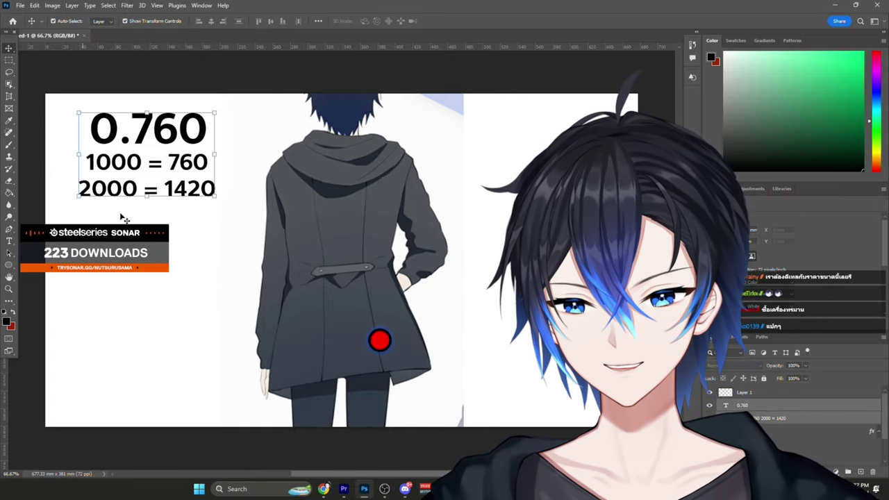
click(126, 239)
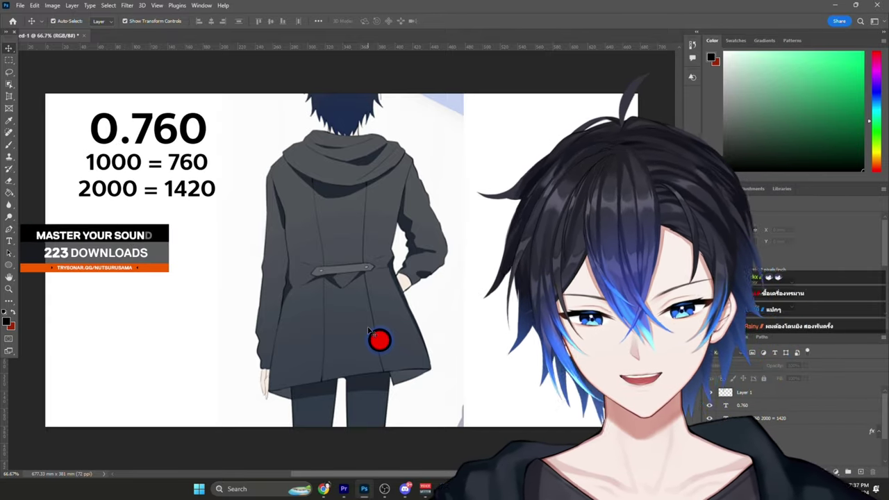
- Duplicate the red circle on the coat and set the copy's Color Overlay to white (ffffff)
drag(378, 343, 380, 341)
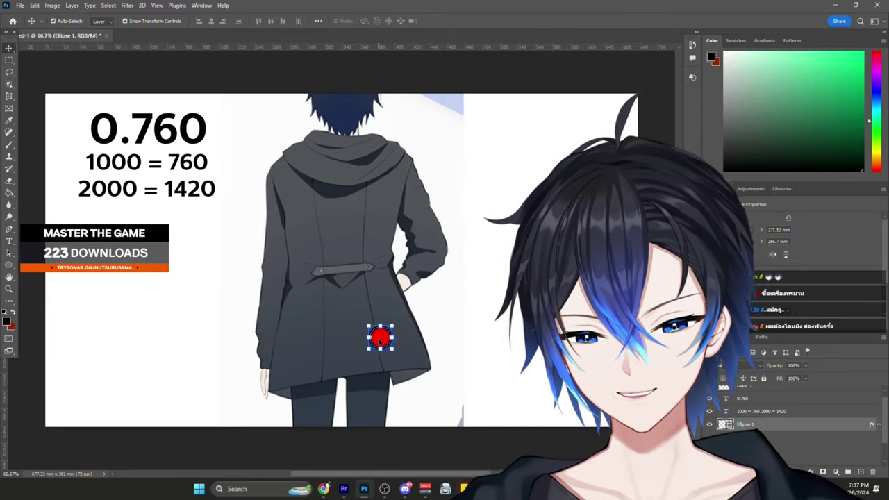
mouse_move(379, 340)
mouse_down()
mouse_move(367, 330)
mouse_move(374, 341)
mouse_up()
key(ctrl+j)
double_click(780, 427)
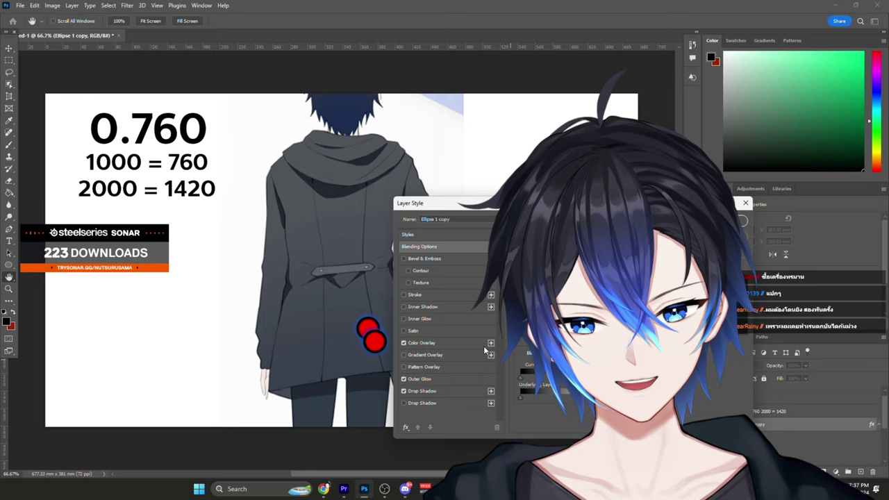
click(423, 343)
click(637, 246)
text(ffffff)
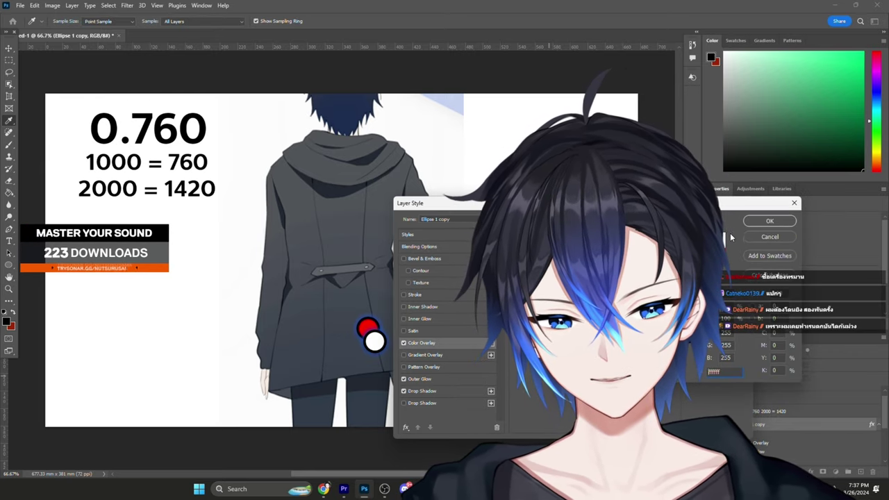
key(Return)
key(Return)
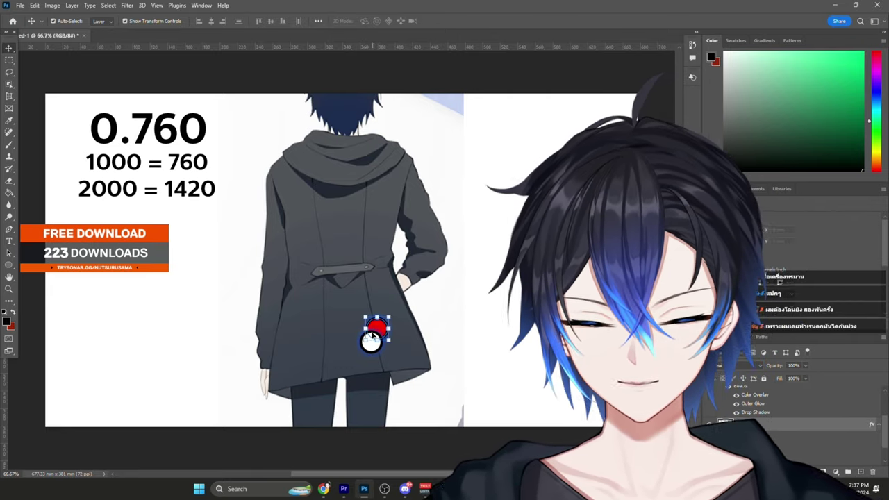
- Move the white circle off the coat into the blank area left of the character, below the text
mouse_move(369, 344)
mouse_down()
mouse_move(374, 362)
mouse_move(391, 357)
mouse_move(392, 321)
mouse_move(383, 368)
mouse_move(361, 360)
mouse_up()
drag(288, 342, 134, 306)
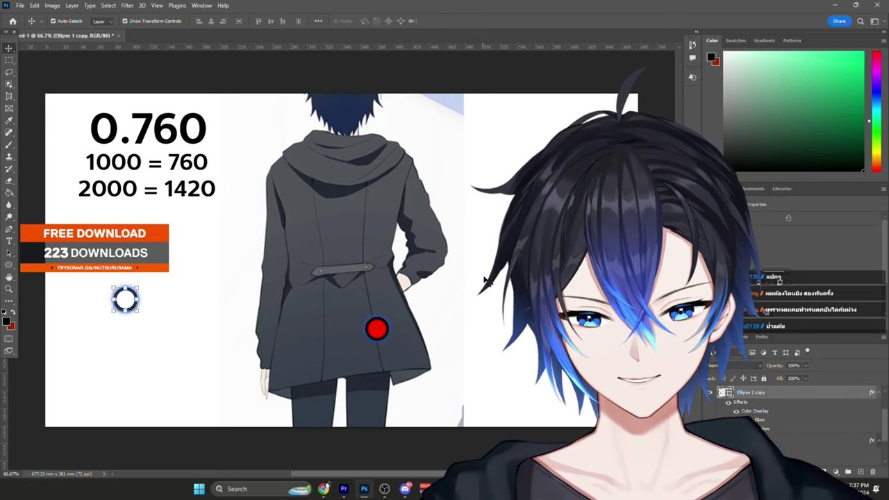
click(484, 277)
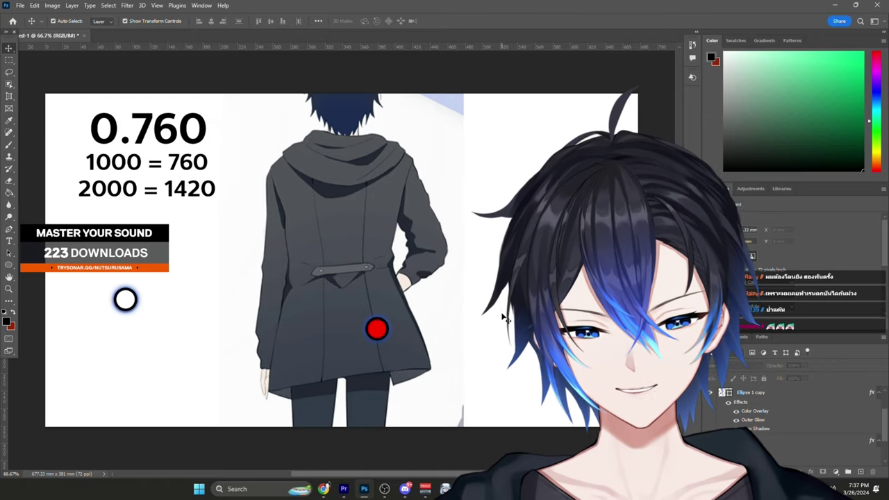
mouse_move(124, 301)
mouse_down()
mouse_move(387, 350)
mouse_move(150, 258)
mouse_move(121, 305)
mouse_move(133, 304)
mouse_move(113, 308)
mouse_up()
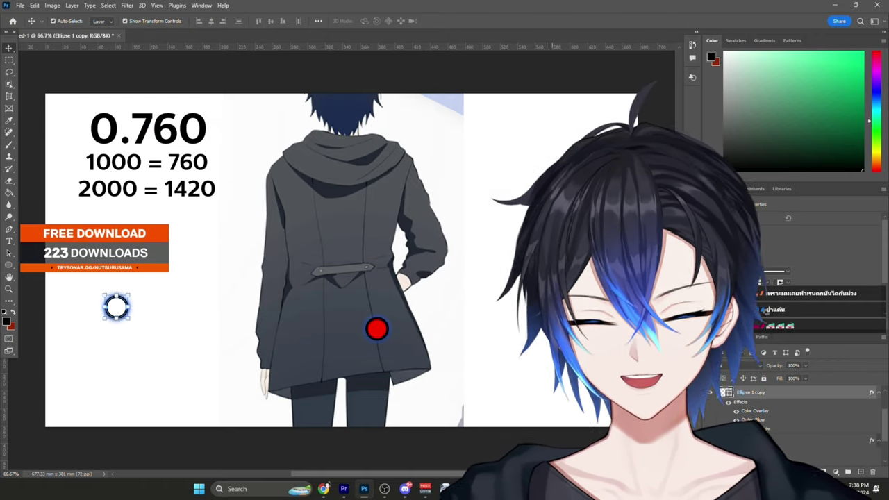
click(552, 304)
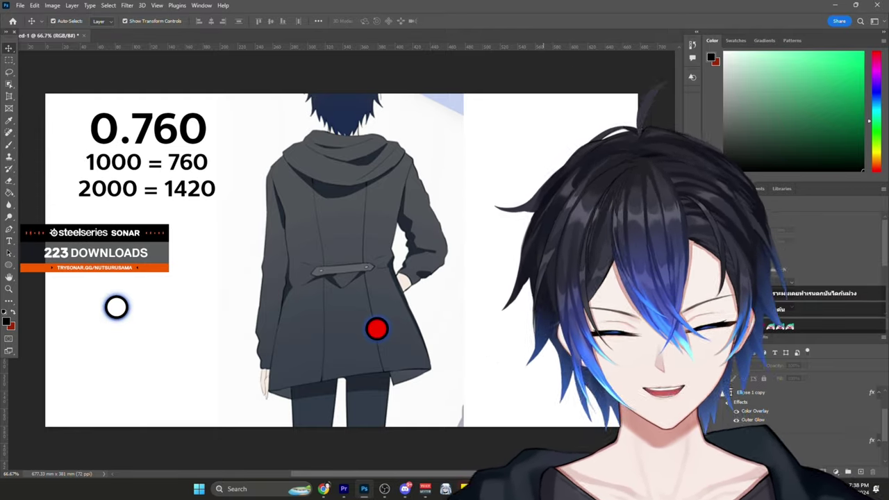
- On a new layer, brush a three-sided black frame around the coat's lower half and undo the stray strokes inside it
click(9, 144)
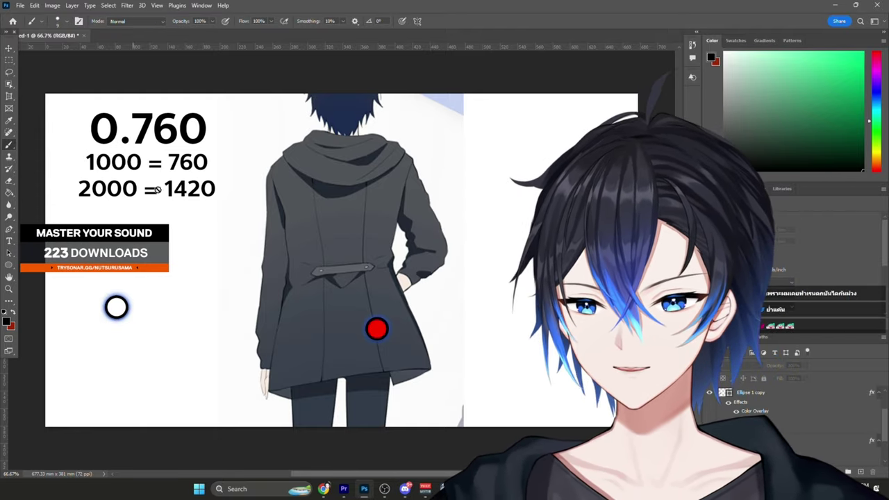
key(ctrl+shift+alt+n)
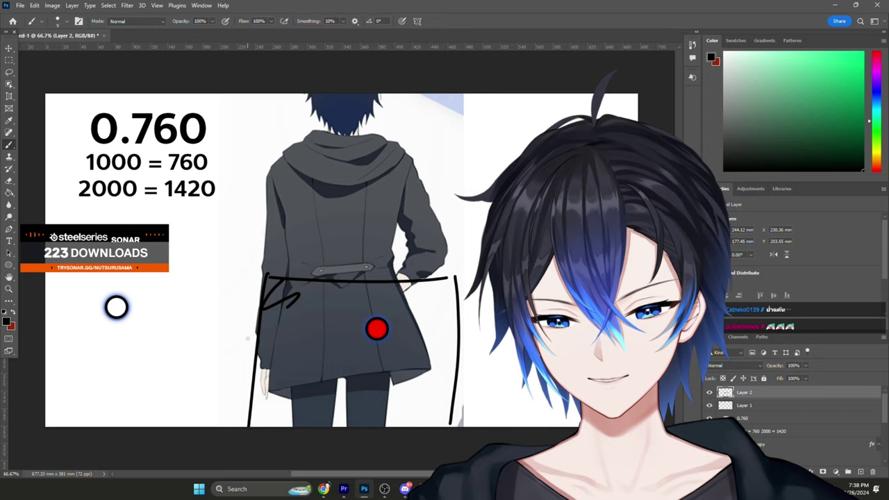
mouse_move(247, 338)
mouse_down()
mouse_move(269, 376)
mouse_move(400, 332)
mouse_up()
key(ctrl+z)
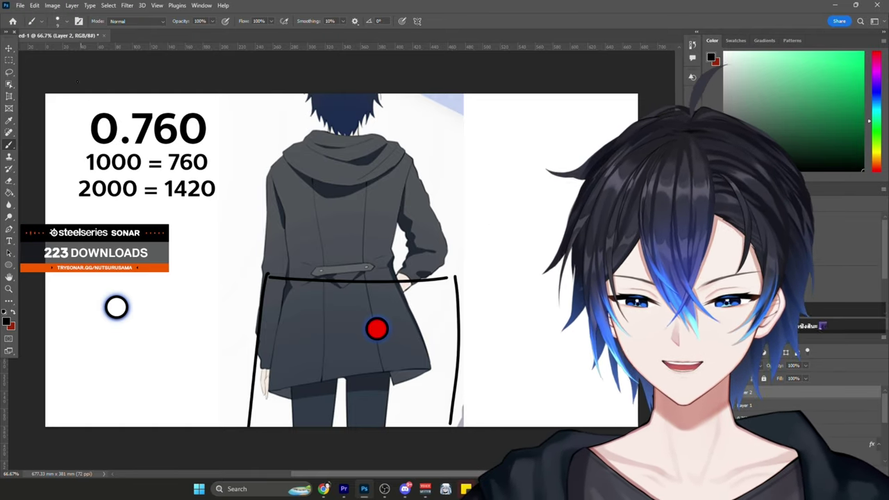
- Move the white circle up until it sits closer beneath the conversion lines
key(v)
mouse_move(116, 307)
mouse_down()
mouse_move(108, 306)
mouse_move(380, 338)
mouse_move(383, 357)
mouse_move(377, 330)
mouse_move(116, 275)
mouse_up()
click(571, 221)
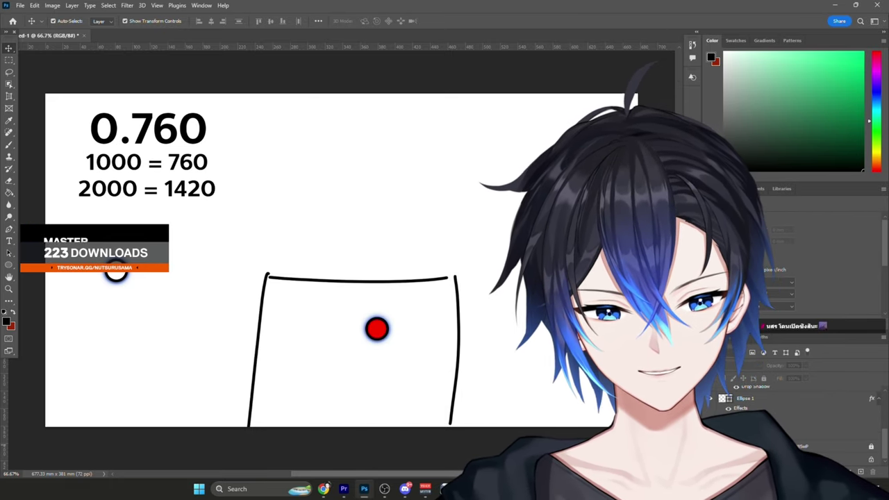
- Rotate the character image about -92 degrees so the figure lies horizontally, and position it beneath the text
drag(381, 258, 382, 260)
key(ctrl+t)
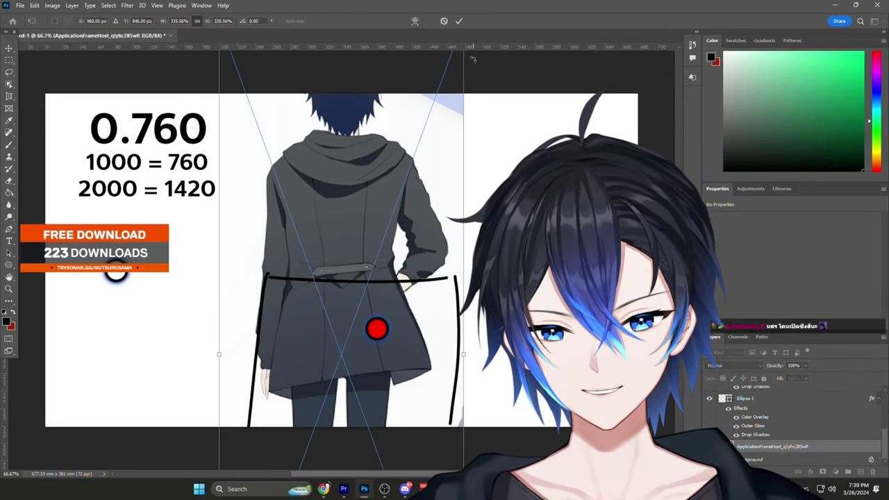
drag(473, 59, 55, 212)
key(Return)
scroll(334, 313, down, 4)
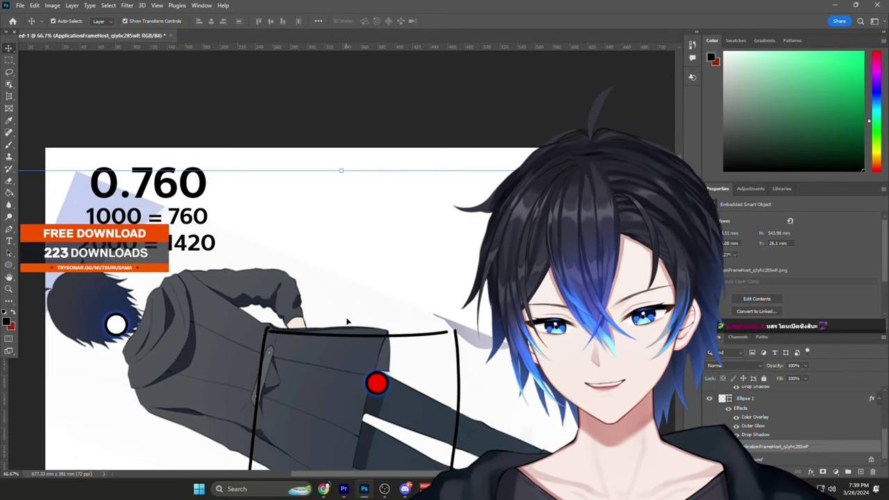
drag(310, 379, 318, 326)
scroll(318, 326, down, 4)
drag(339, 170, 274, 183)
drag(295, 311, 289, 318)
key(Return)
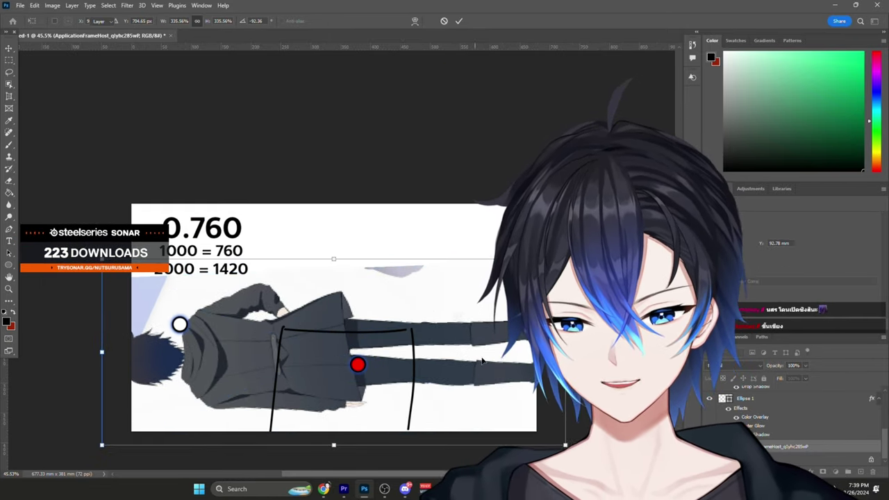
scroll(348, 348, up, 6)
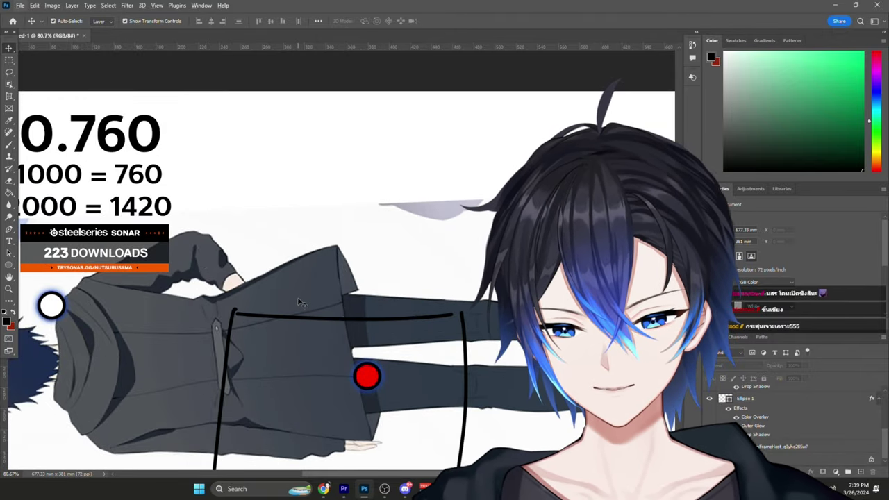
drag(298, 301, 298, 295)
- Delete the black frame's layer and move the red circle onto the upper part of the coat's lower half
click(777, 398)
scroll(786, 404, up, 2)
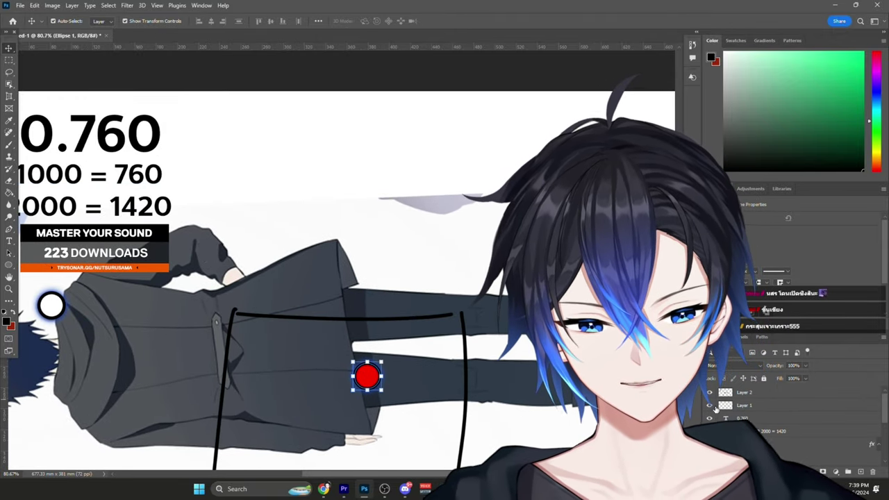
drag(367, 376, 299, 301)
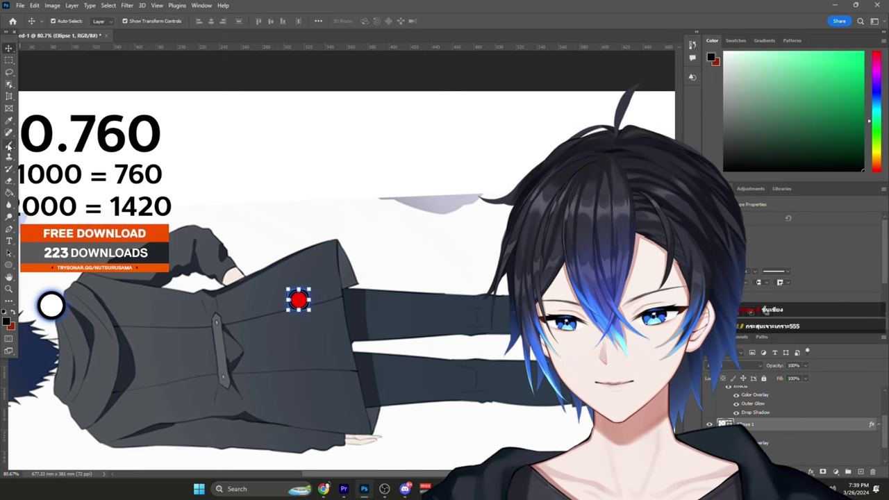
- On a new layer, brush a closed black outline around the legs and lower coat, undoing the trial strokes
key(b)
click(860, 472)
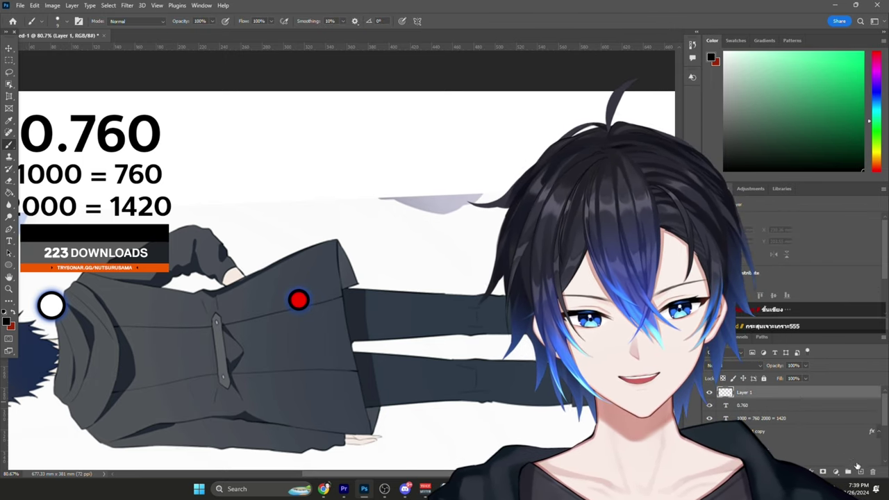
click(861, 472)
drag(245, 265, 243, 417)
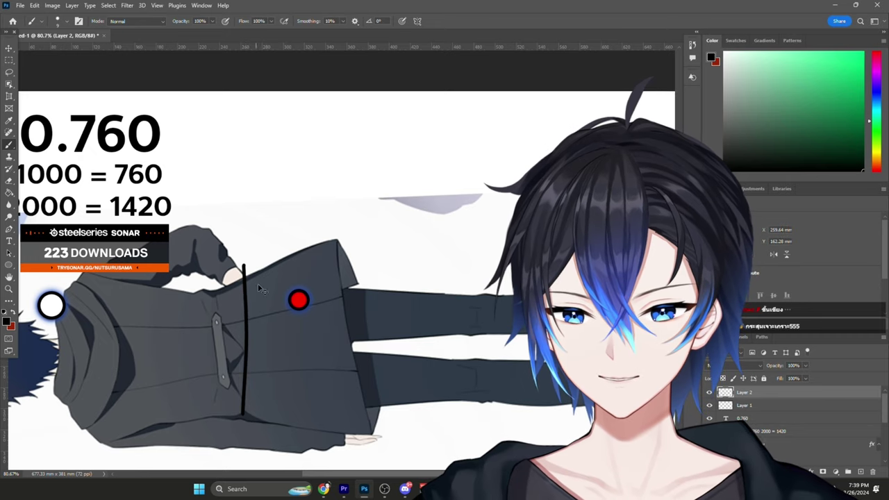
key(ctrl+z)
mouse_move(330, 347)
mouse_down()
mouse_move(225, 334)
mouse_move(313, 351)
mouse_up()
key(ctrl+z)
mouse_move(398, 266)
mouse_down()
mouse_move(248, 397)
mouse_move(246, 436)
mouse_move(397, 267)
mouse_up()
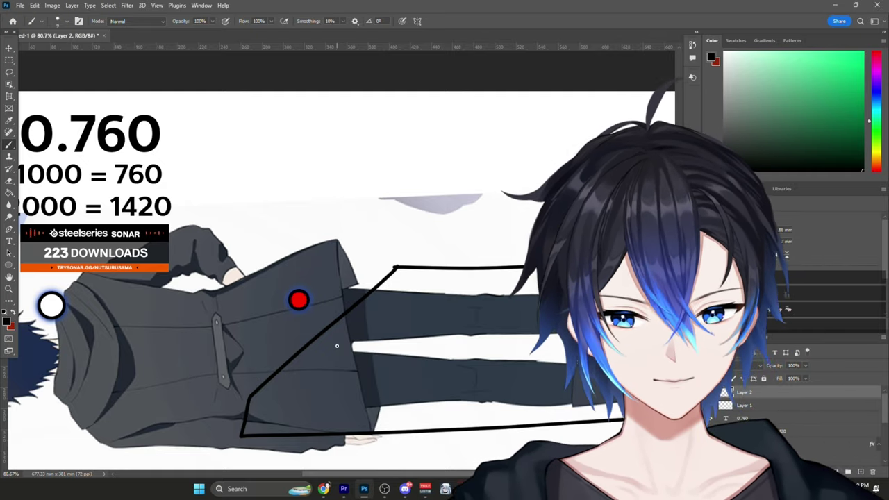
- Add another new layer and set the foreground colour to bright cyan
key(ctrl+shift+alt+n)
key(i)
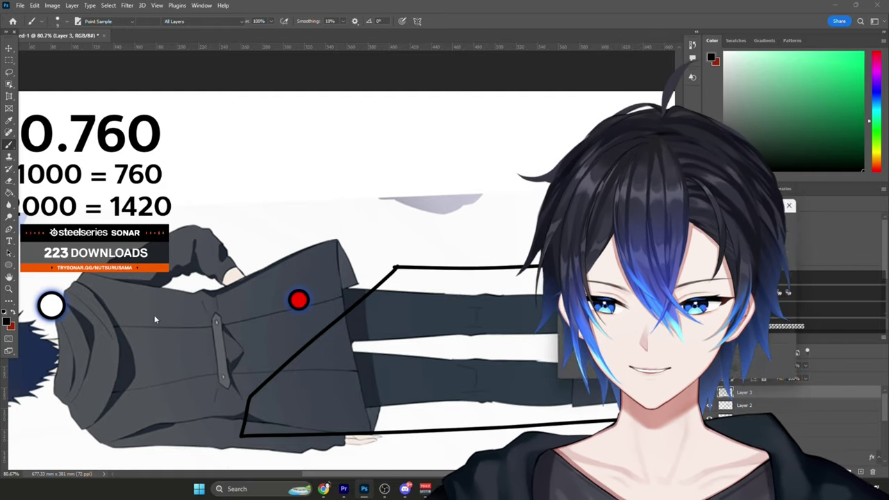
click(8, 320)
key(Return)
key(b)
- Brush trial cyan strokes across the coat around the red circle and undo them together with their layer
drag(245, 341, 343, 297)
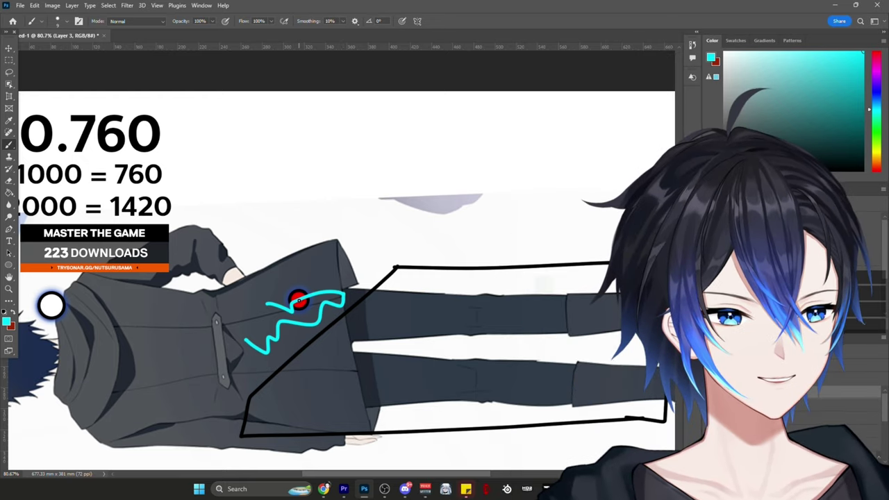
key(ctrl+z)
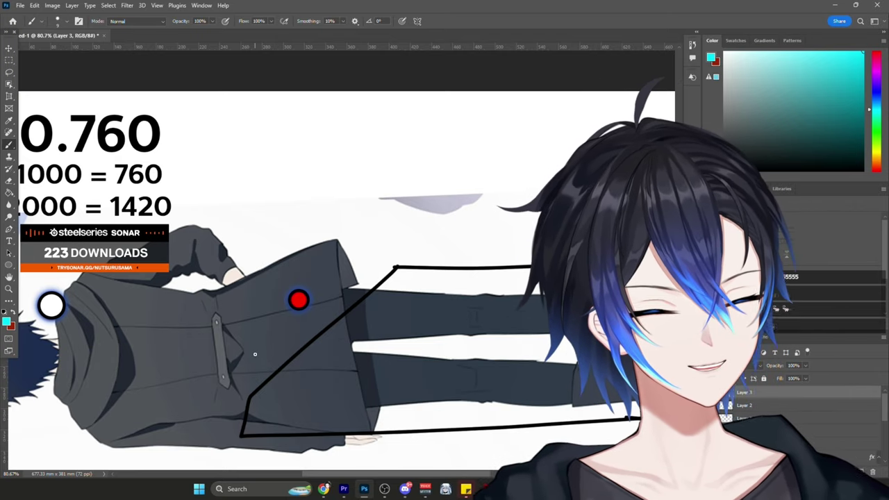
mouse_move(255, 351)
mouse_down()
mouse_move(325, 321)
mouse_move(347, 301)
mouse_move(347, 285)
mouse_move(288, 307)
mouse_move(261, 334)
mouse_move(274, 343)
mouse_move(298, 324)
mouse_move(282, 306)
mouse_move(300, 314)
mouse_move(306, 305)
mouse_move(275, 292)
mouse_move(253, 324)
mouse_up()
key(ctrl+z)
key(ctrl+z)
key(ctrl+z)
key(ctrl+z)
key(ctrl+z)
key(ctrl+z)
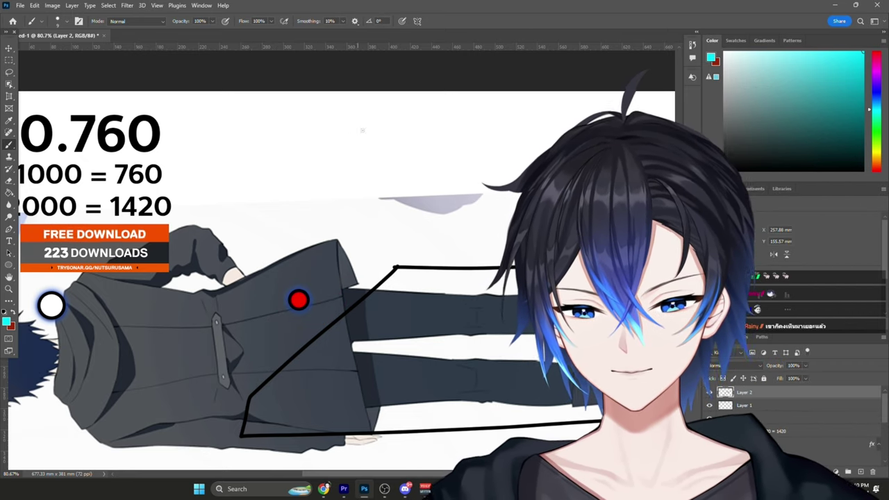
key(ctrl+z)
- Move the white circle from the character's neck into the blank area above the coat
key(v)
drag(51, 306, 301, 215)
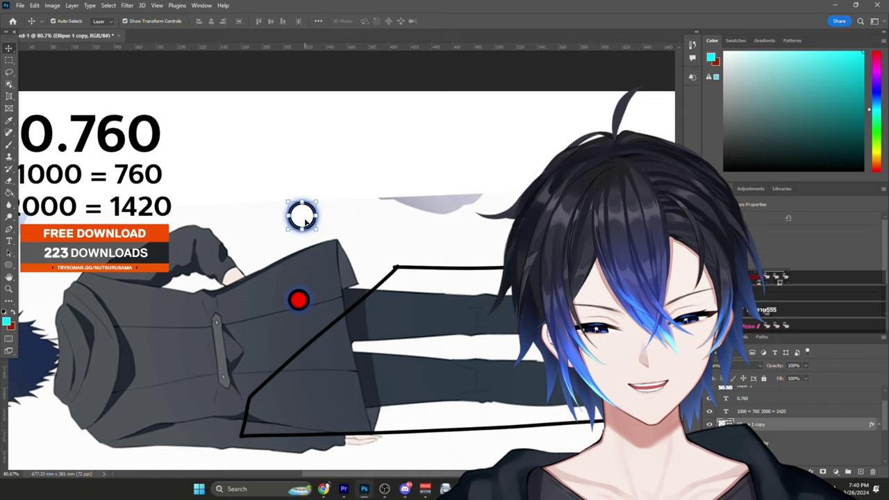
mouse_move(306, 221)
mouse_down()
mouse_move(315, 224)
mouse_move(324, 297)
mouse_move(316, 306)
mouse_move(323, 206)
mouse_move(309, 210)
mouse_up()
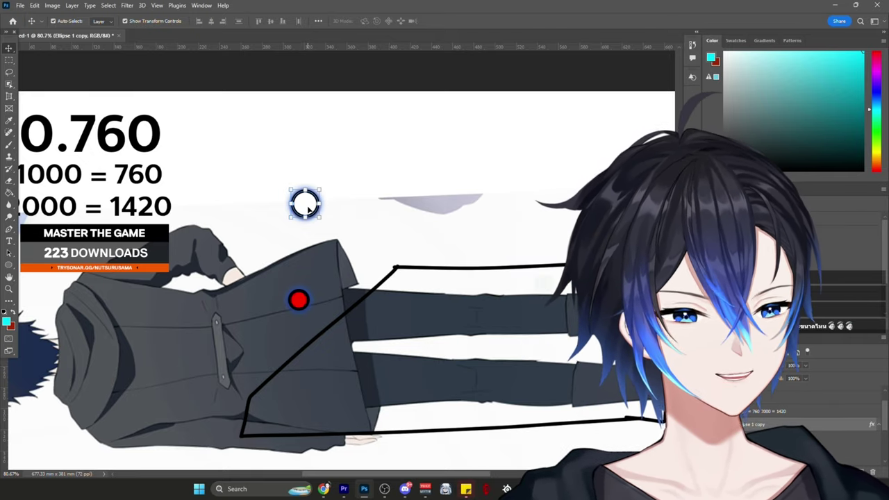
drag(308, 209, 270, 180)
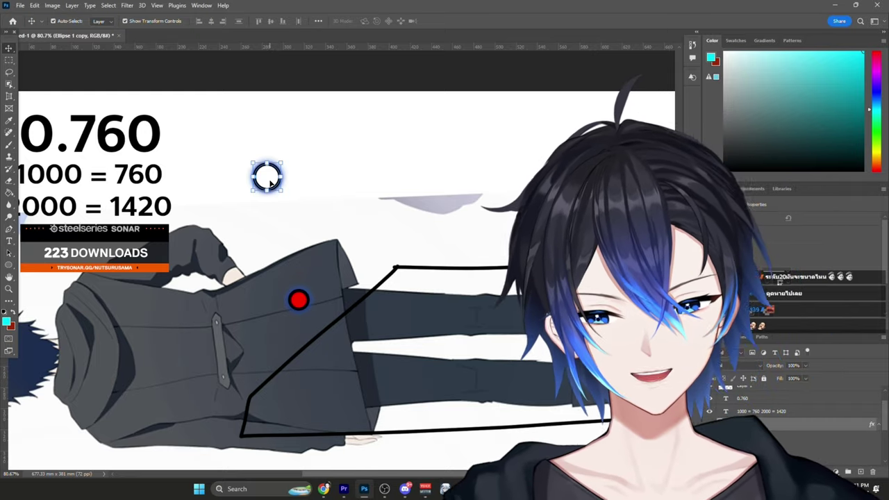
drag(276, 181, 354, 152)
key(t)
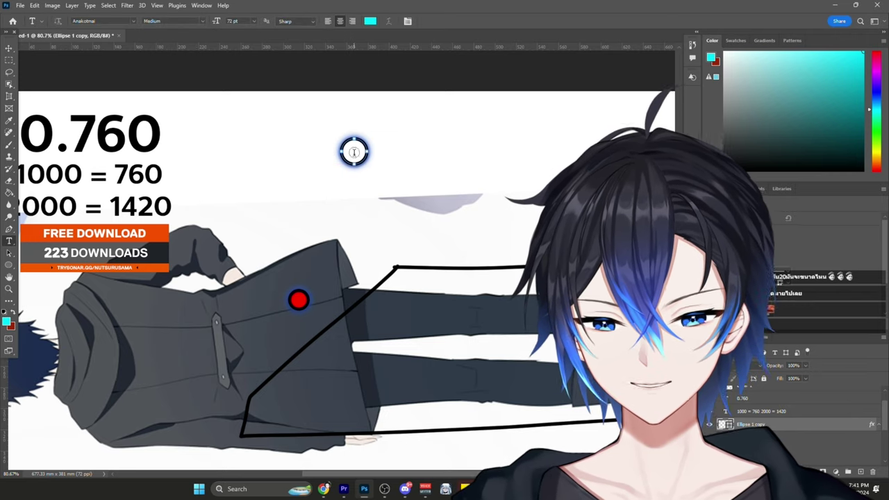
click(9, 48)
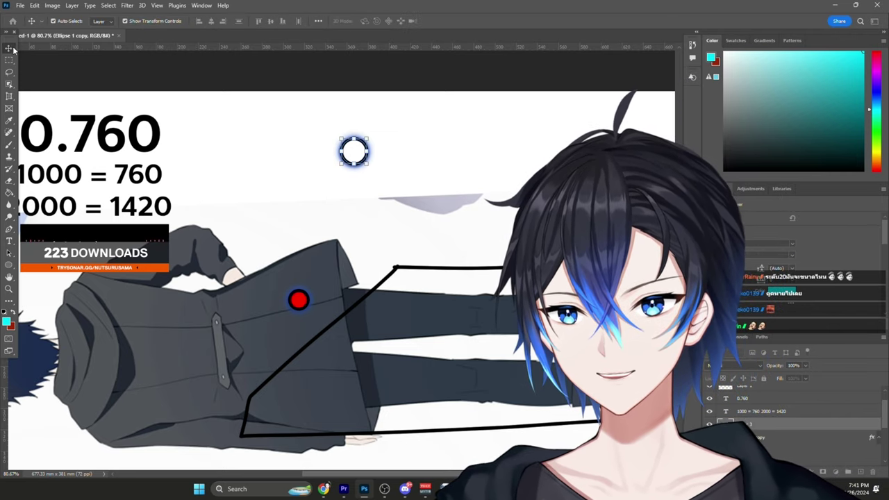
drag(354, 152, 337, 153)
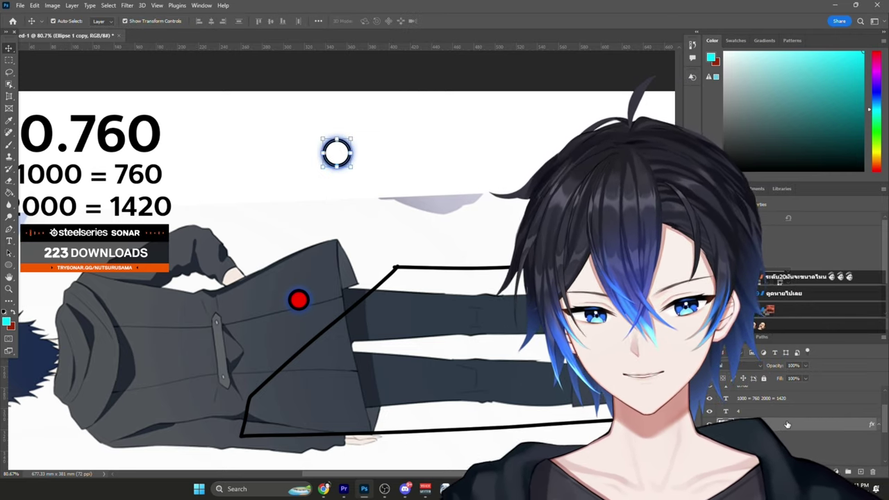
double_click(771, 411)
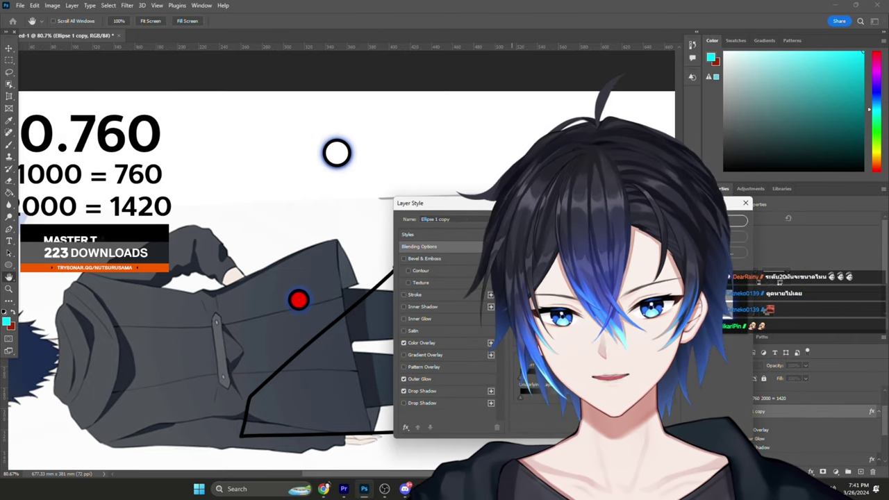
key(Escape)
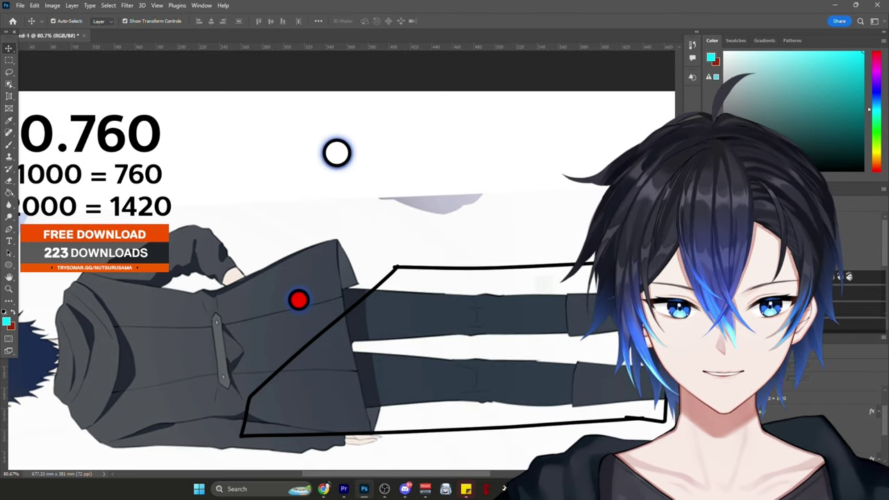
- Add the text "4" on a new layer, colour it black and place it inside the white circle
click(861, 472)
key(t)
click(337, 122)
text(4)
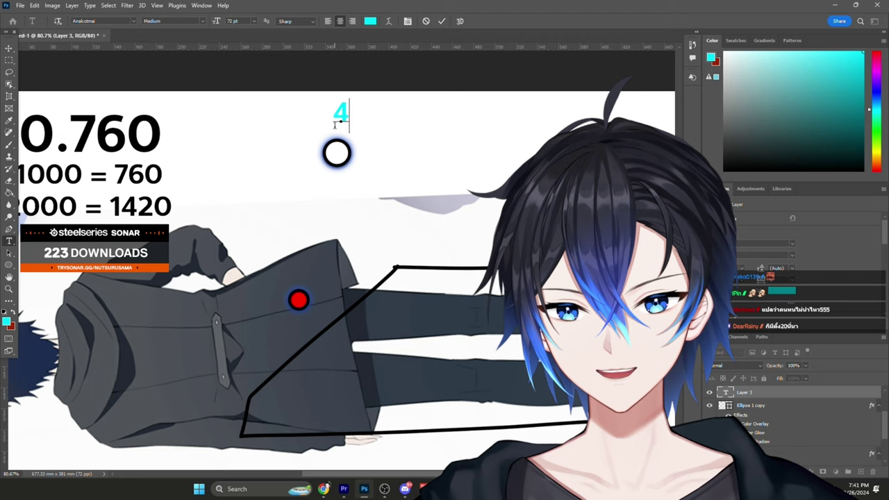
click(8, 48)
drag(351, 99, 307, 277)
key(Return)
- Link the "4" text layer with the white circle's layer
right_click(336, 150)
click(375, 177)
scroll(273, 273, down, 5)
scroll(269, 277, up, 4)
key(ctrl+z)
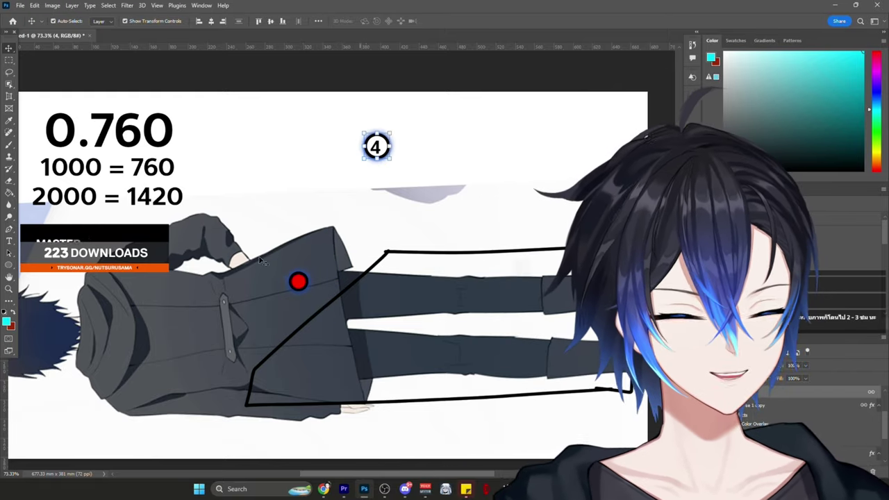
- Shift the character image and red circle slightly right, and move the numbered white circle onto the coat against the red one
mouse_move(241, 308)
mouse_down()
mouse_move(256, 313)
mouse_move(247, 301)
mouse_move(258, 307)
mouse_up()
drag(384, 153, 323, 217)
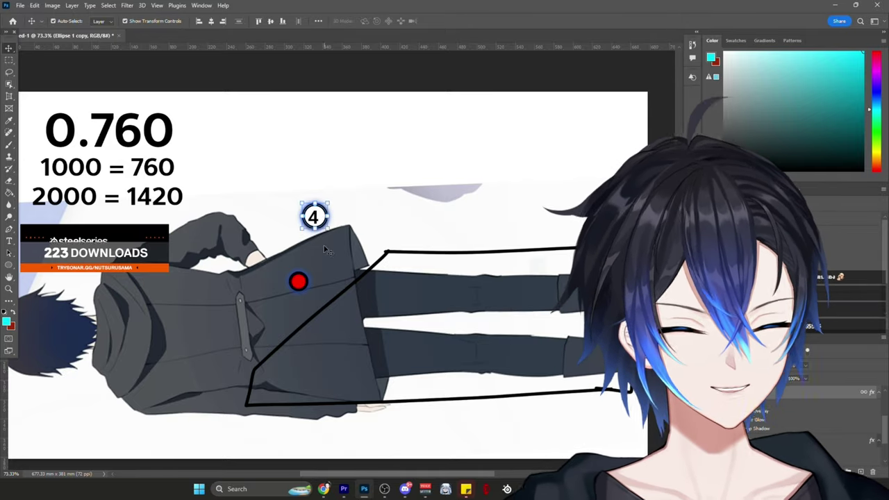
drag(298, 281, 305, 283)
mouse_move(254, 296)
mouse_down()
mouse_move(250, 311)
mouse_move(252, 297)
mouse_up()
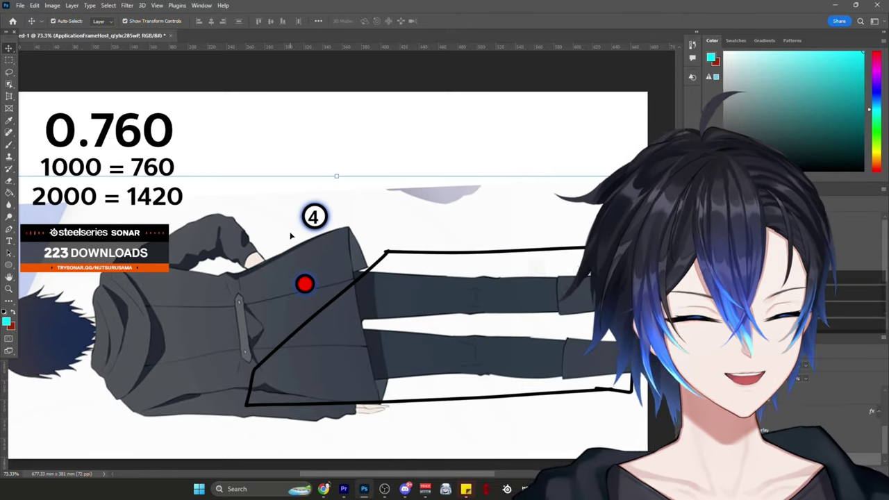
drag(314, 217, 285, 275)
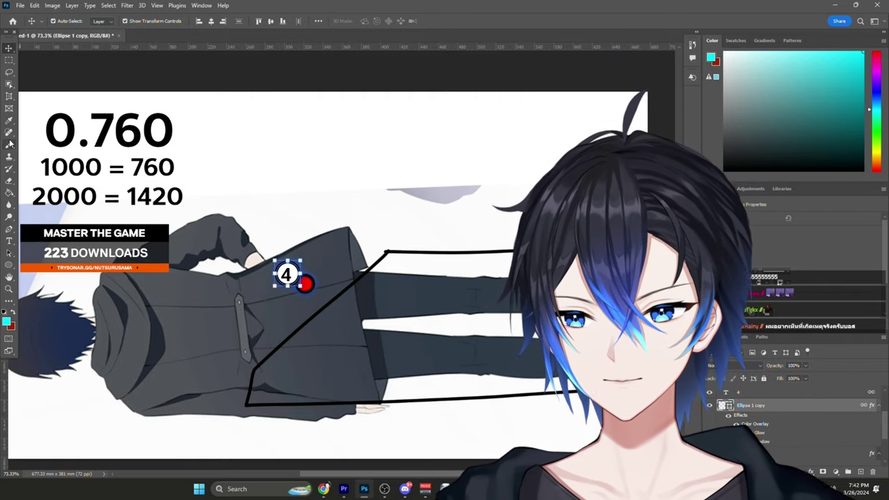
- On a new layer, brush short wavy cyan strokes above the legs and a large cyan oval around them
click(9, 143)
click(860, 471)
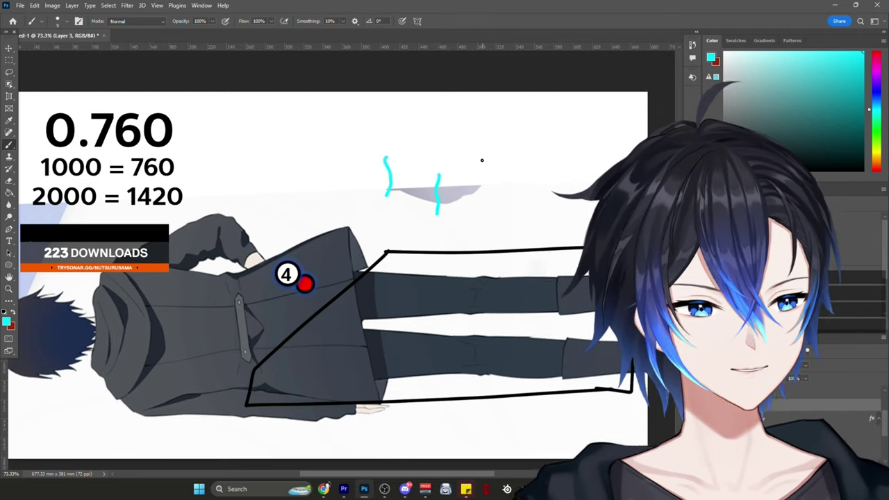
drag(482, 159, 480, 190)
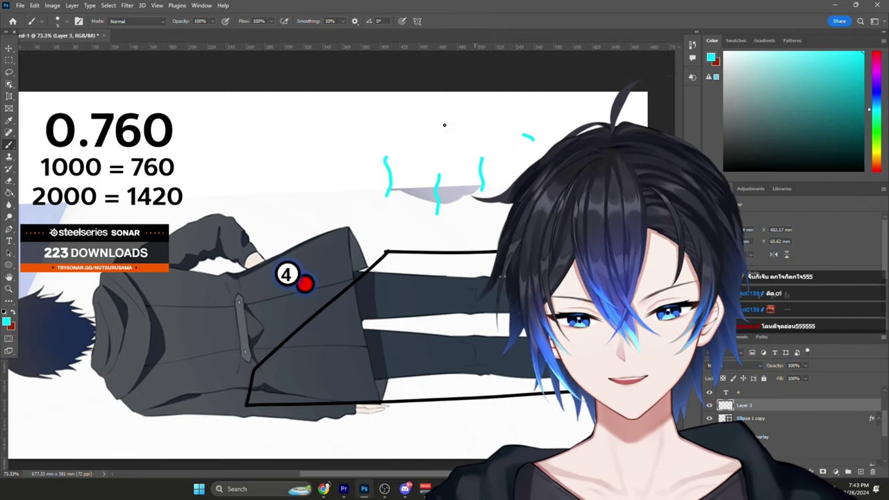
drag(444, 126, 514, 333)
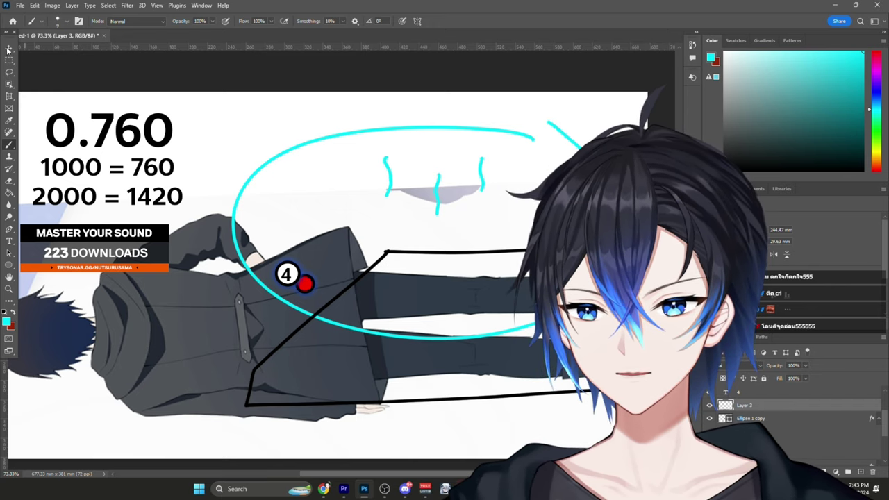
- Move the numbered white circle off the coat and delete the cyan drawing
key(v)
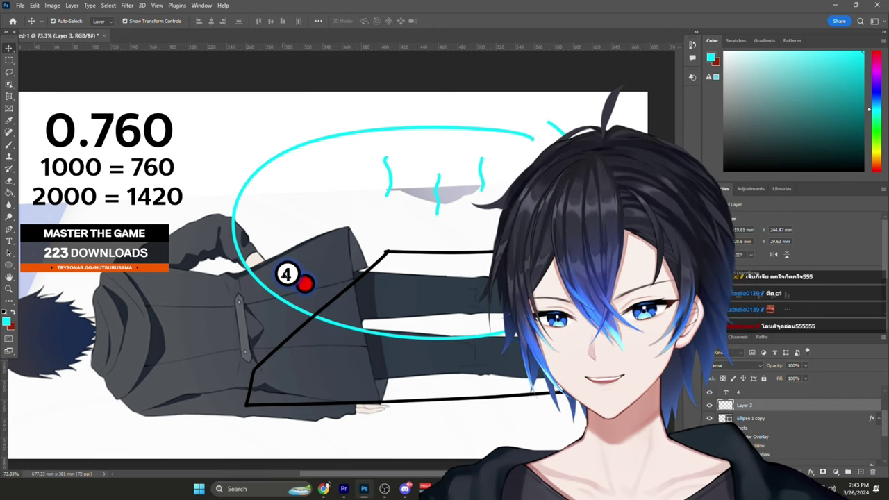
mouse_move(288, 271)
mouse_down()
mouse_move(393, 105)
mouse_move(407, 160)
mouse_move(386, 167)
mouse_move(396, 163)
mouse_move(390, 153)
mouse_move(383, 168)
mouse_move(384, 101)
mouse_move(383, 149)
mouse_move(399, 133)
mouse_move(373, 148)
mouse_move(400, 180)
mouse_move(329, 95)
mouse_move(286, 156)
mouse_move(294, 189)
mouse_move(343, 271)
mouse_move(458, 286)
mouse_up()
drag(541, 248, 593, 248)
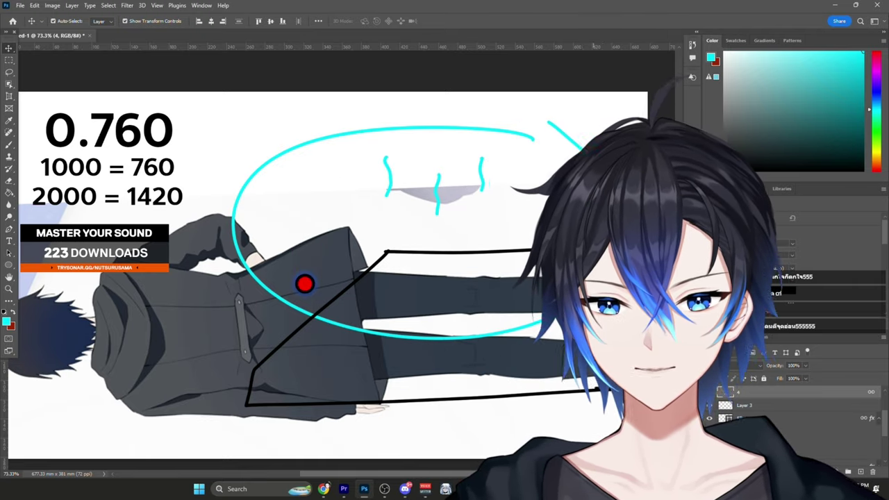
mouse_move(518, 145)
mouse_down()
mouse_move(465, 158)
mouse_move(391, 154)
mouse_move(415, 233)
mouse_move(334, 232)
mouse_move(367, 199)
mouse_move(312, 184)
mouse_move(385, 223)
mouse_move(339, 175)
mouse_move(377, 143)
mouse_move(381, 159)
mouse_move(310, 183)
mouse_move(322, 205)
mouse_move(302, 247)
mouse_move(322, 153)
mouse_move(310, 277)
mouse_move(327, 278)
mouse_move(308, 273)
mouse_up()
click(390, 172)
key(Delete)
- Change the white circle's number to "2" and move the circle onto the coat so it overlaps the red circle
double_click(320, 144)
text(2)
click(10, 48)
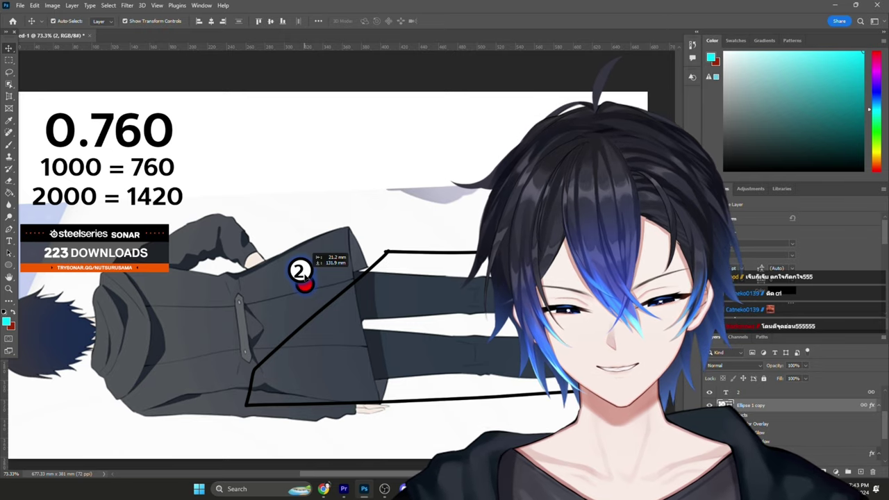
drag(303, 274, 304, 274)
click(304, 275)
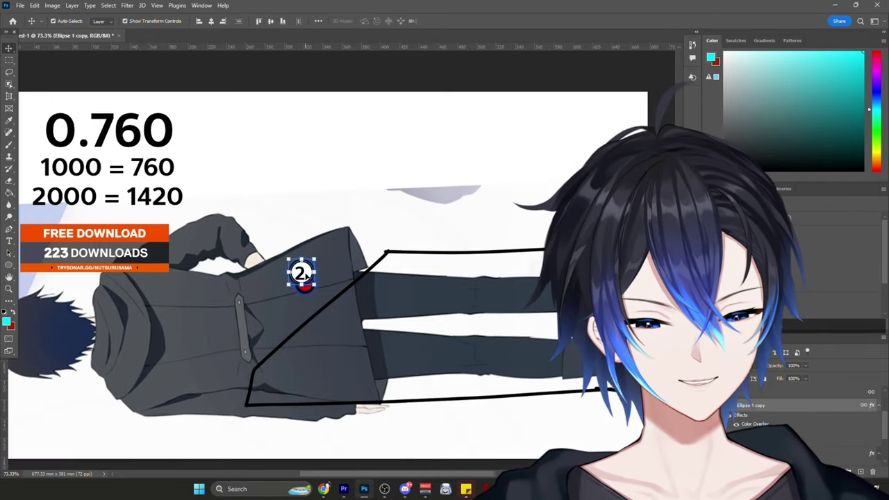
drag(306, 277, 296, 278)
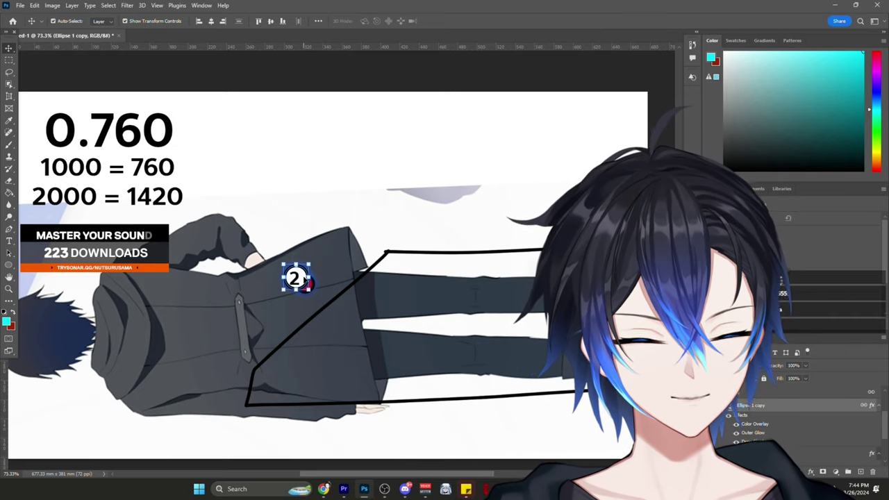
- Shift the numbered white circle around the red circle, ending clear of it on the coat's head side
mouse_move(304, 280)
mouse_down()
mouse_move(273, 267)
mouse_move(307, 281)
mouse_up()
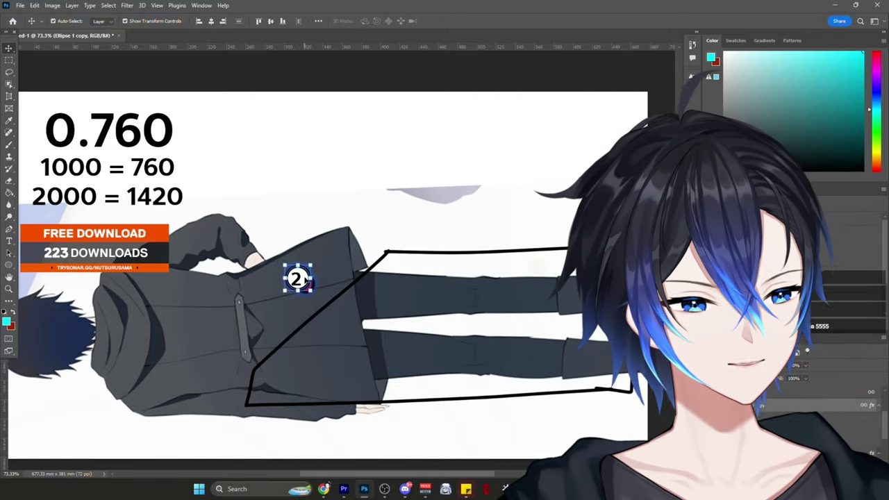
mouse_move(306, 281)
mouse_down()
mouse_move(312, 269)
mouse_move(301, 280)
mouse_move(299, 266)
mouse_move(306, 281)
mouse_move(282, 286)
mouse_move(305, 279)
mouse_up()
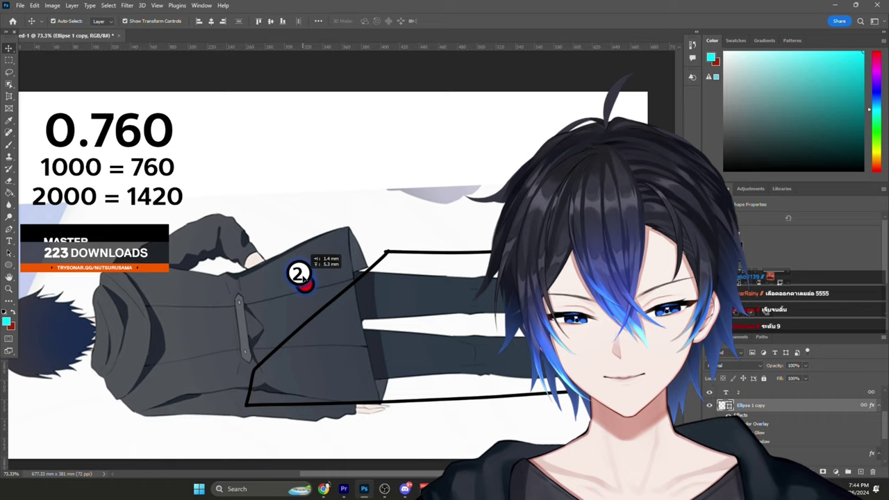
drag(303, 277, 253, 277)
- Enlarge the red circle on the coat and place a small red copy inside it
click(311, 289)
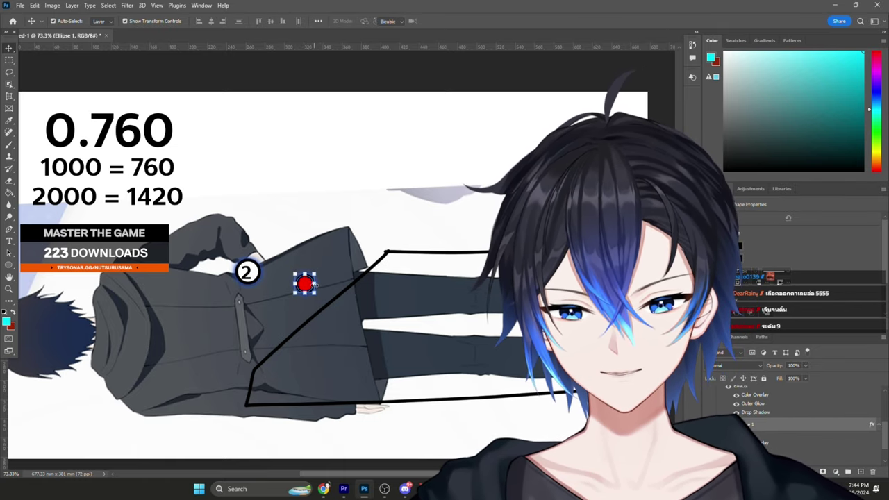
drag(316, 284, 332, 166)
key(Return)
drag(300, 135, 311, 298)
key(Return)
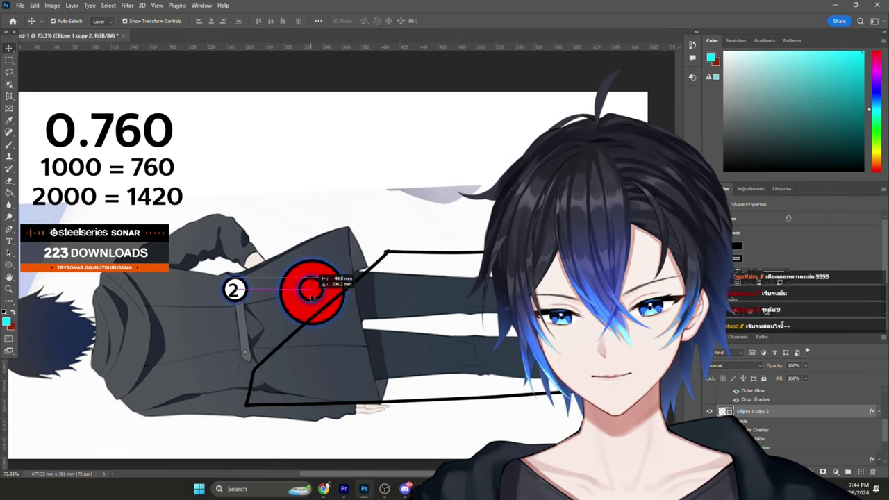
- Change the small inner circle's Color Overlay to bright purple
key(F2)
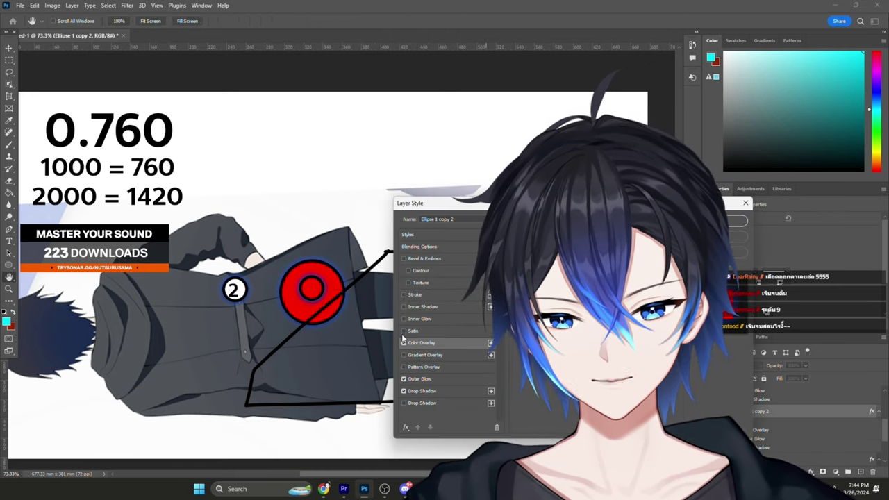
click(636, 246)
click(664, 241)
click(756, 220)
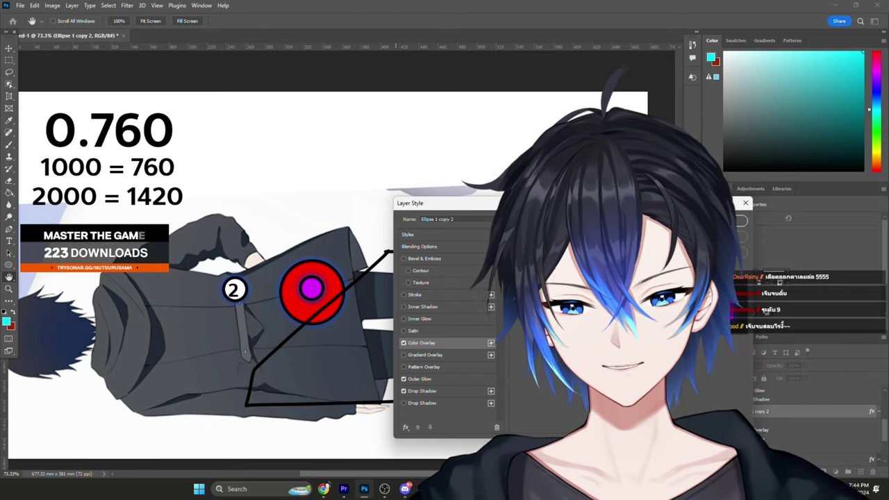
key(Return)
- Nudge the purple circle inside the large red one and the character image, and move the numbered white circle just below the red circle
drag(299, 277, 314, 282)
key(Return)
drag(235, 294, 317, 282)
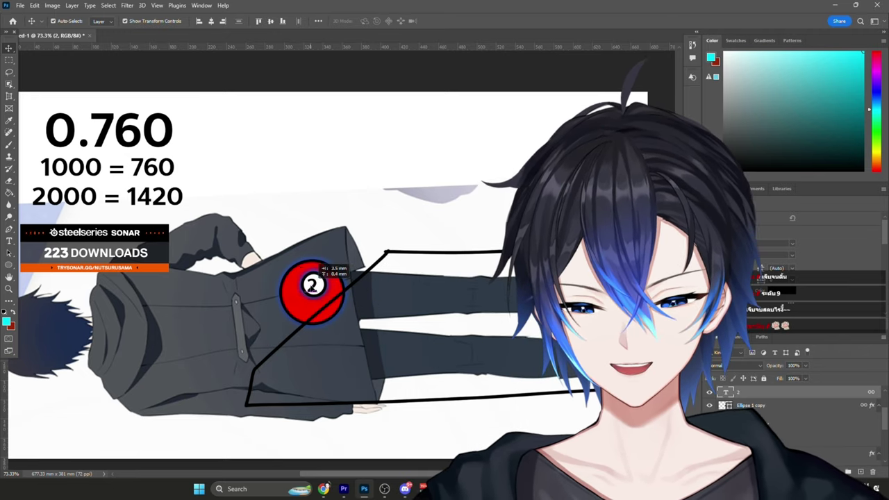
mouse_move(168, 313)
mouse_down()
mouse_move(174, 327)
mouse_move(171, 319)
mouse_up()
drag(314, 284, 307, 342)
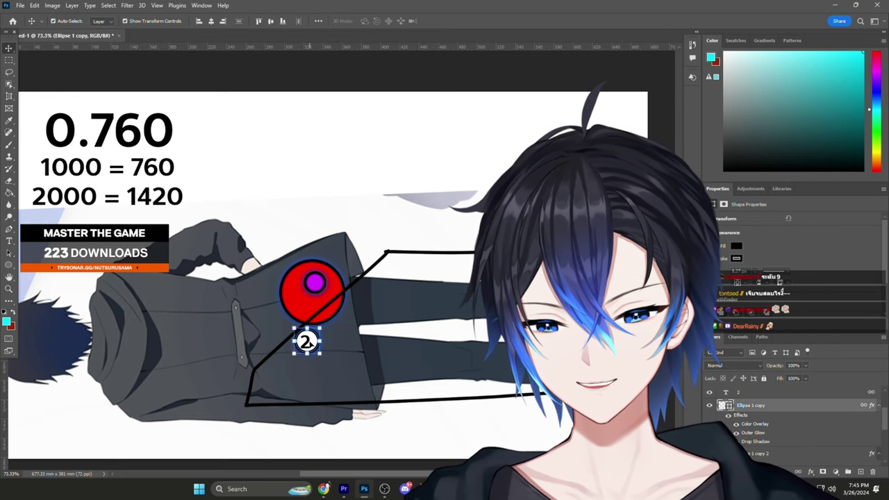
- Change the white circle's number to "5" and move the circle up onto the large red circle
key(t)
double_click(307, 341)
text(5)
key(Escape)
key(v)
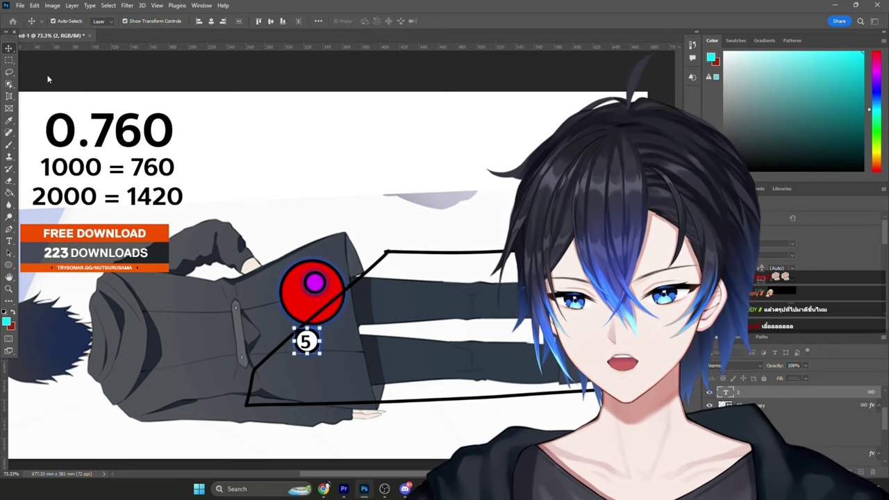
mouse_move(307, 341)
mouse_down()
mouse_move(284, 340)
mouse_move(306, 327)
mouse_up()
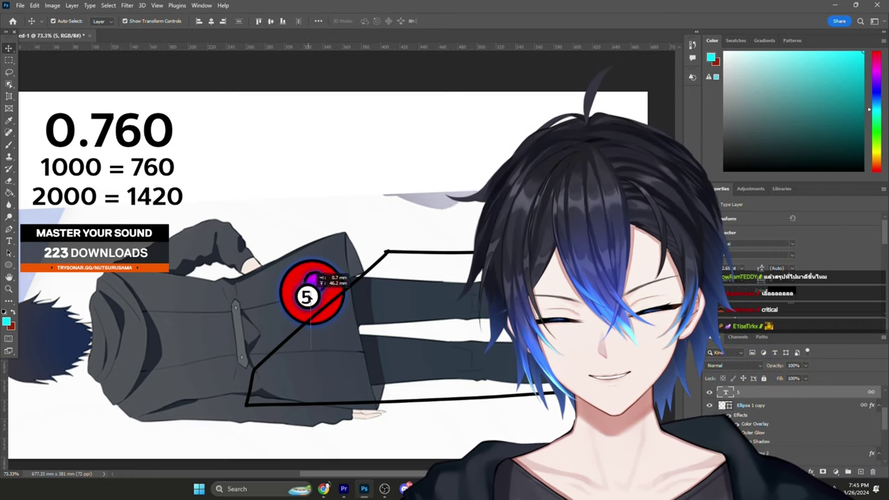
- Set the white circle's number to "2" and move the circle slightly up beside the purple circle
double_click(303, 281)
text(2)
key(ctrl+Return)
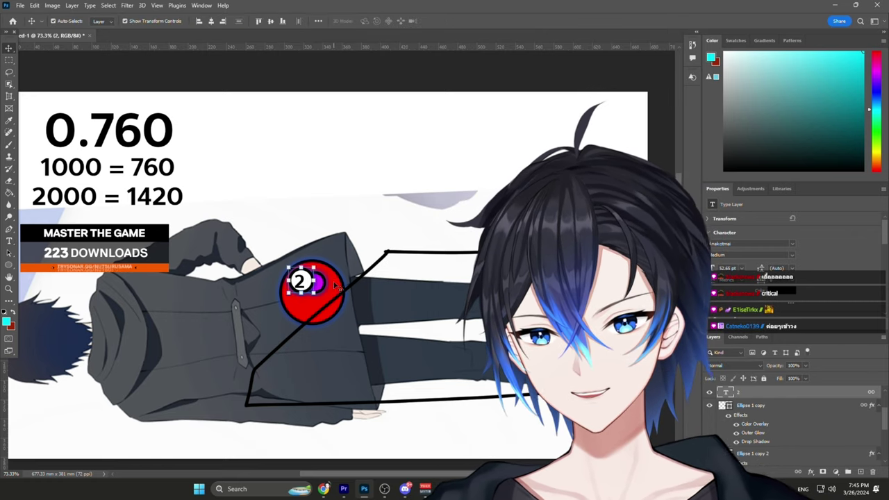
key(v)
mouse_move(306, 278)
mouse_down()
mouse_move(297, 274)
mouse_move(287, 288)
mouse_move(293, 276)
mouse_move(337, 266)
mouse_move(303, 266)
mouse_up()
- Nudge the conversion text, move the numbered white circle across the red circle, and set it over the purple circle
mouse_move(87, 198)
mouse_down()
mouse_move(100, 192)
mouse_move(92, 198)
mouse_up()
drag(290, 297, 285, 306)
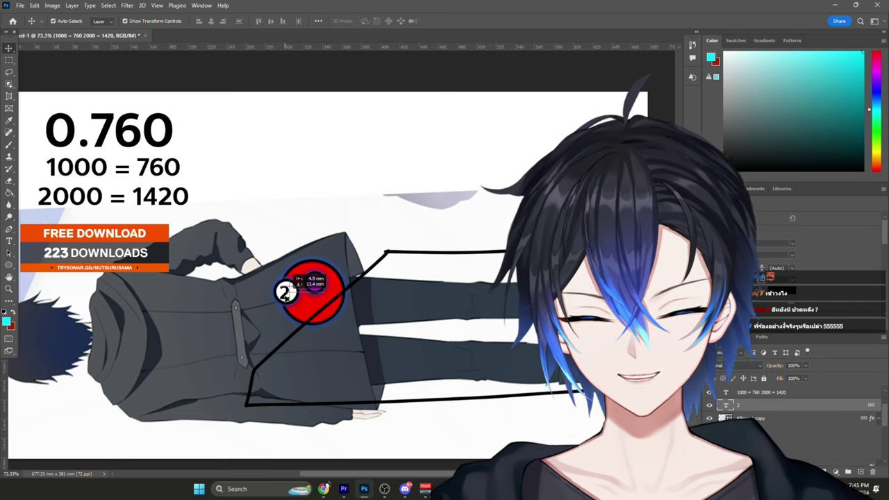
drag(286, 295, 341, 285)
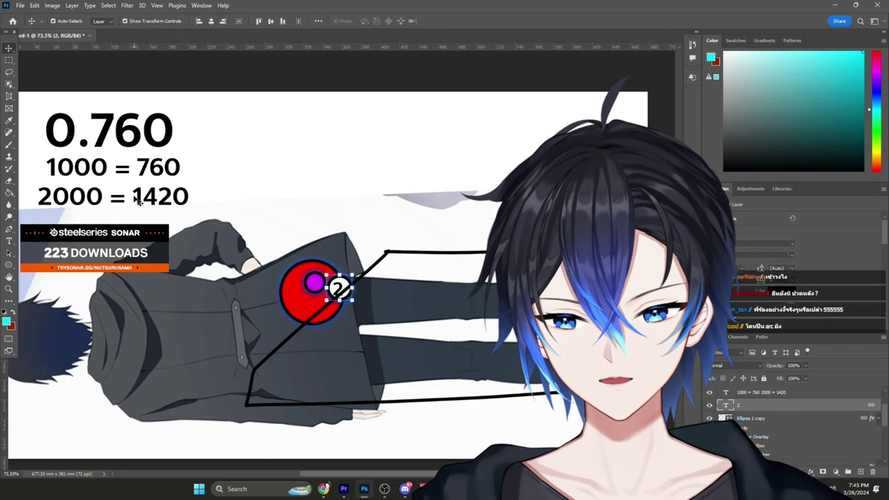
drag(137, 200, 135, 195)
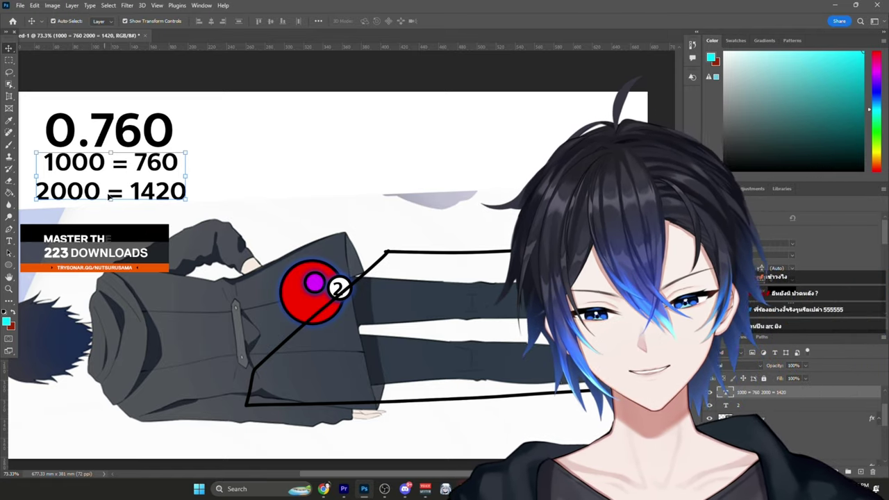
drag(339, 288, 317, 286)
- Move the conversion text beside the 0.760 heading and add a third line reading "3000"
drag(93, 195, 267, 148)
key(t)
click(358, 144)
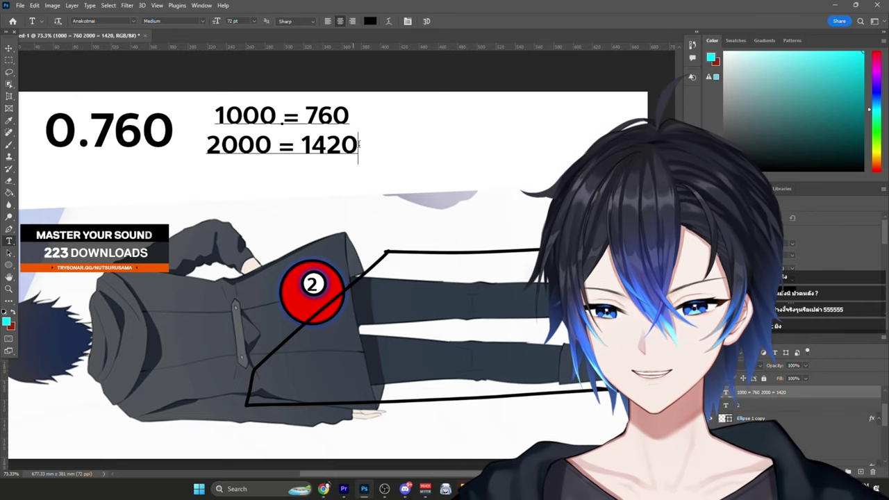
key(Return)
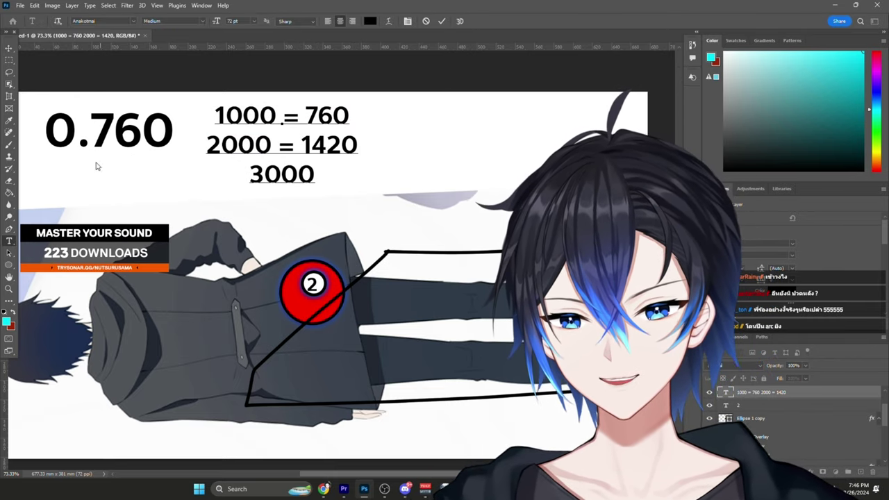
click(9, 48)
- Nudge the conversion text slightly down and take the numbered white circle off the purple circle
mouse_move(307, 286)
mouse_down()
mouse_move(291, 254)
mouse_move(250, 304)
mouse_move(297, 332)
mouse_move(349, 314)
mouse_move(254, 303)
mouse_move(275, 281)
mouse_move(317, 290)
mouse_move(308, 264)
mouse_move(299, 284)
mouse_move(321, 281)
mouse_move(309, 297)
mouse_up()
mouse_move(275, 176)
mouse_down()
mouse_move(265, 180)
mouse_move(278, 182)
mouse_up()
mouse_move(317, 291)
mouse_down()
mouse_move(302, 289)
mouse_move(317, 276)
mouse_move(316, 262)
mouse_move(315, 291)
mouse_move(300, 286)
mouse_move(294, 260)
mouse_move(282, 269)
mouse_move(285, 318)
mouse_move(278, 279)
mouse_move(303, 314)
mouse_move(271, 301)
mouse_move(314, 306)
mouse_move(314, 291)
mouse_up()
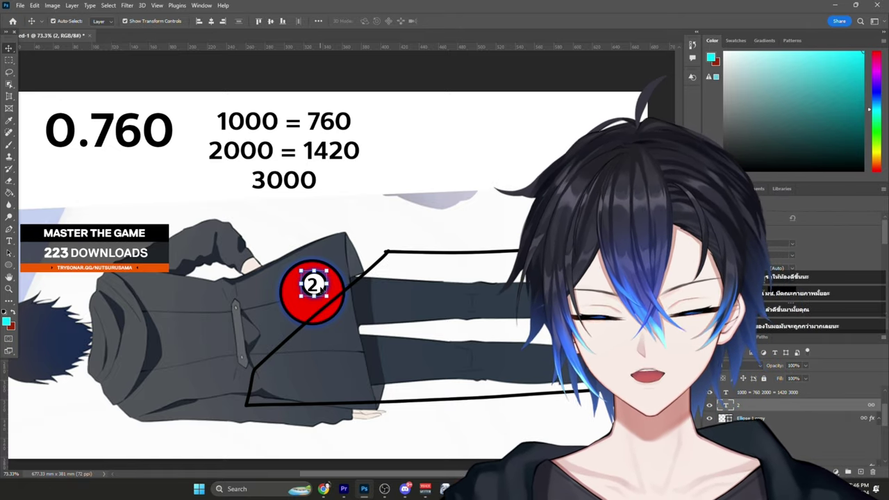
key(ctrl+z)
- Transform the character image to 334.20% scale at a -87.76° rotation, shifting it slightly toward its head side
scroll(312, 286, down, 1)
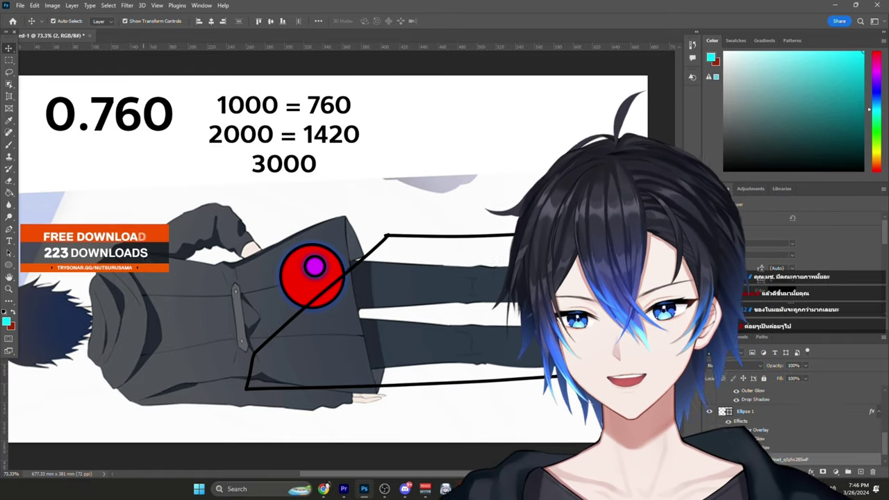
scroll(306, 282, down, 4)
click(297, 251)
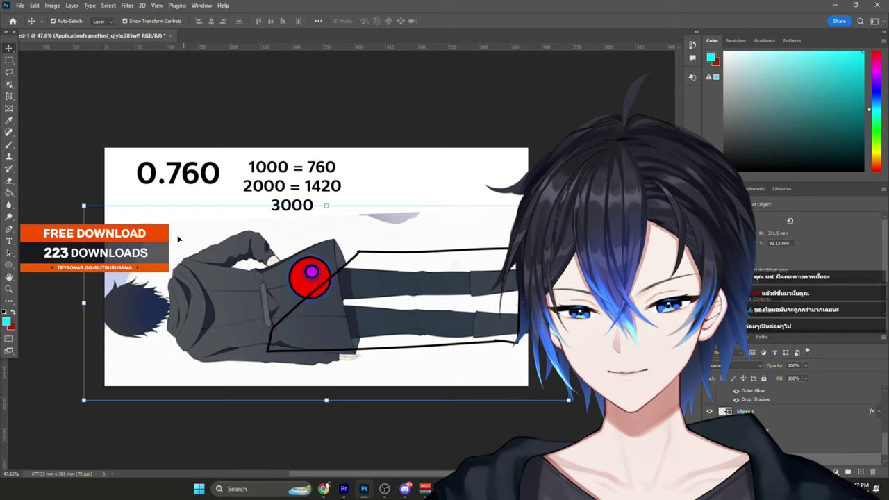
key(ctrl+t)
drag(129, 221, 131, 214)
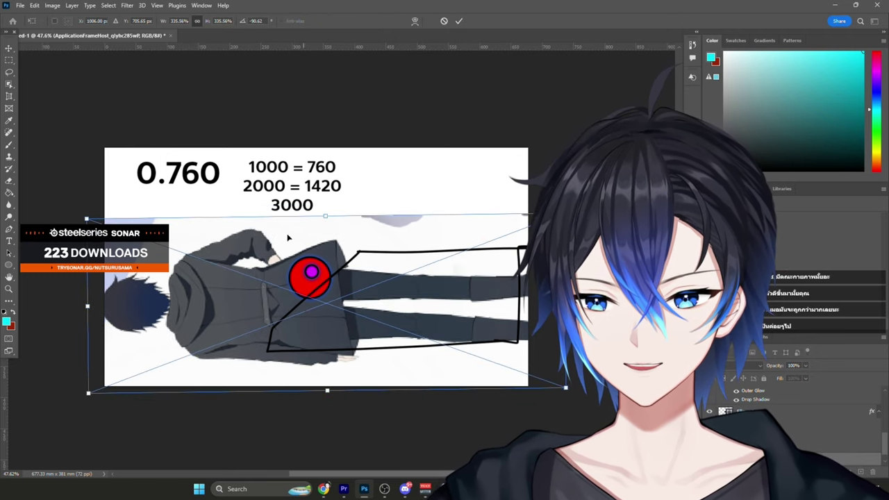
drag(232, 257, 220, 263)
drag(64, 221, 85, 197)
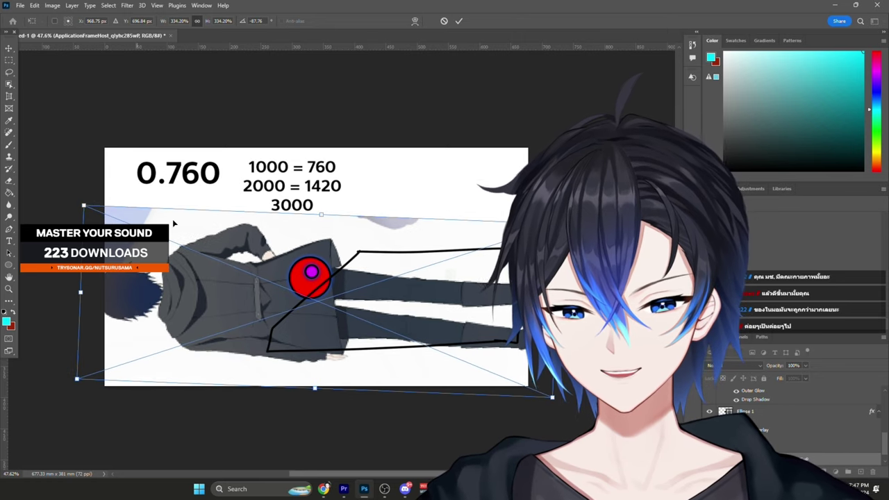
key(Return)
- Delete the large red circle and nudge the purple circle into place on the coat
click(310, 273)
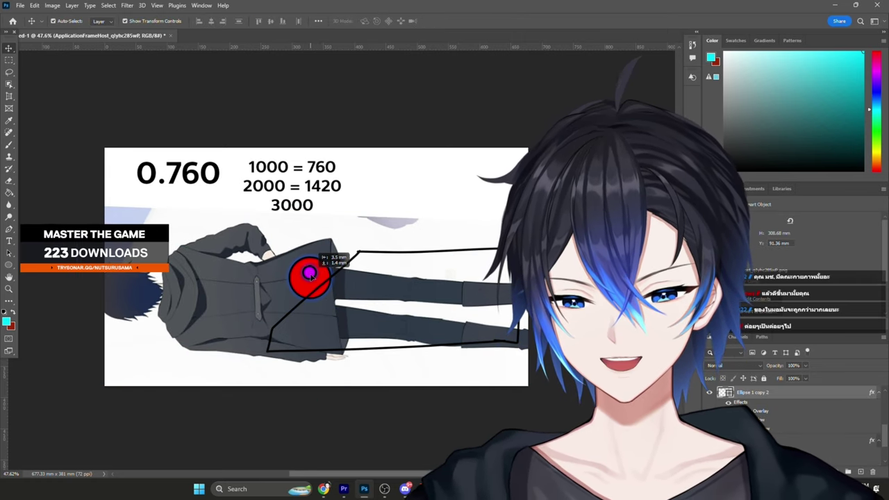
drag(302, 289, 277, 292)
key(Delete)
click(312, 274)
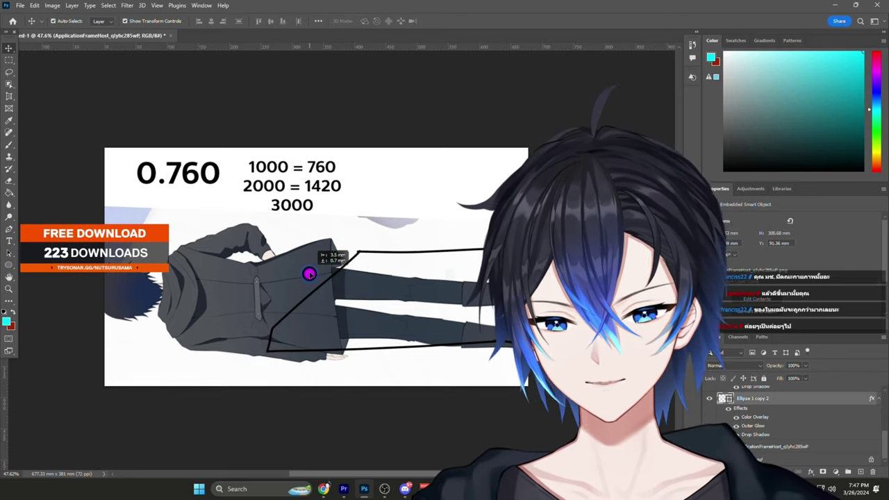
click(310, 273)
click(311, 275)
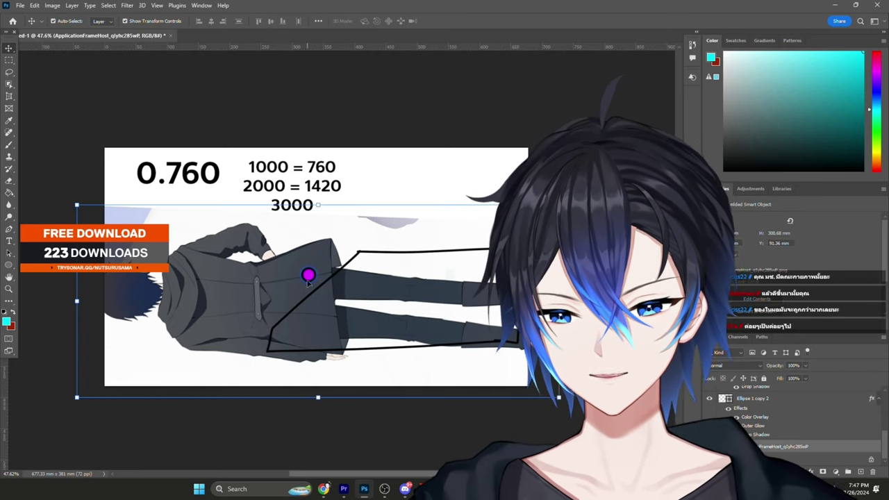
click(309, 276)
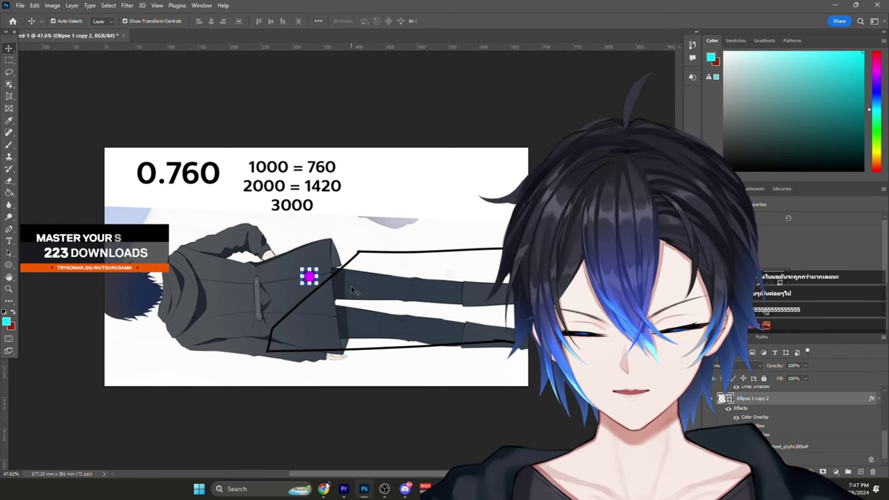
click(404, 181)
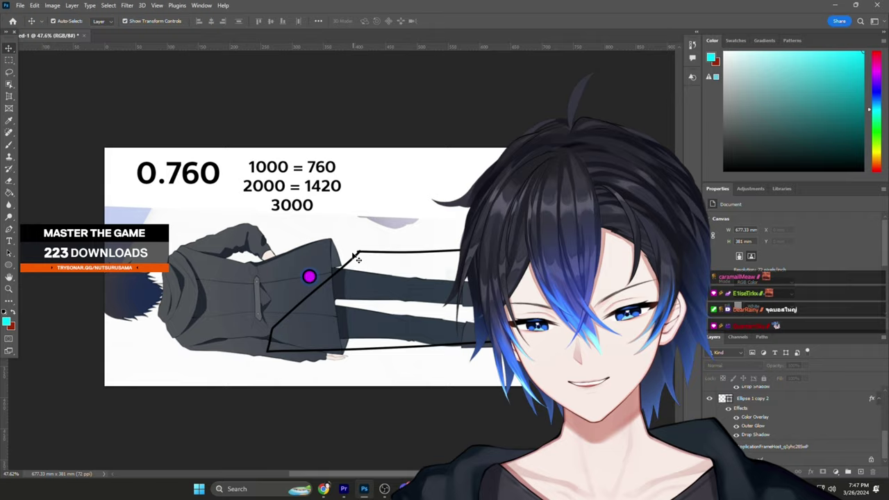
- Rotate the character image upright and move it to the canvas area beneath the 0.760 heading
click(358, 259)
drag(72, 198, 381, 157)
key(Return)
drag(323, 233, 216, 315)
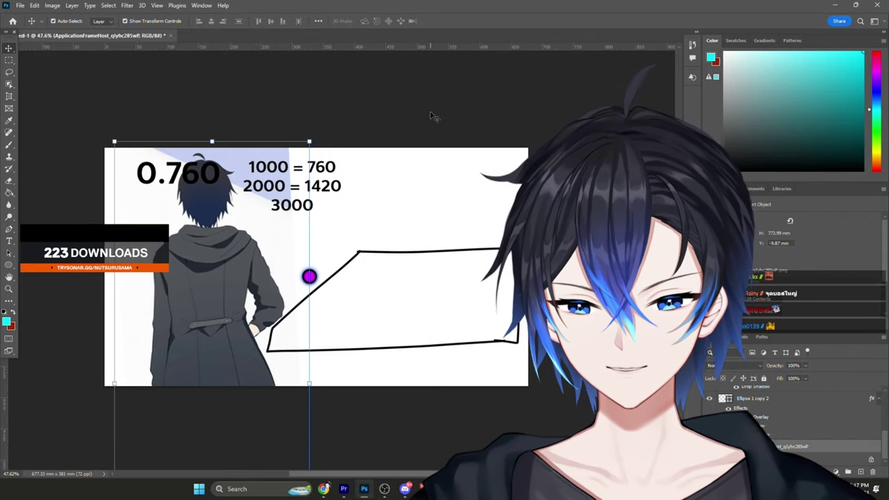
- Delete the purple circle and the black brushed outline
click(309, 277)
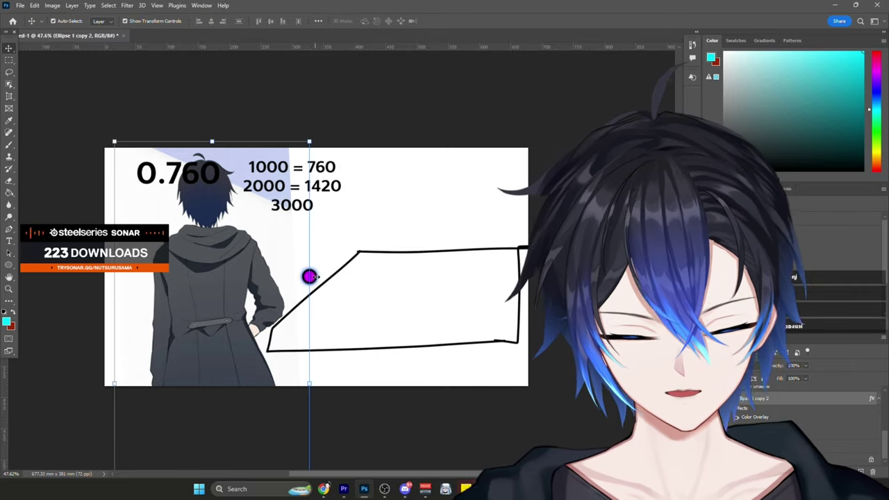
key(Delete)
click(357, 257)
key(Delete)
scroll(452, 166, up, 5)
click(455, 286)
scroll(454, 285, down, 3)
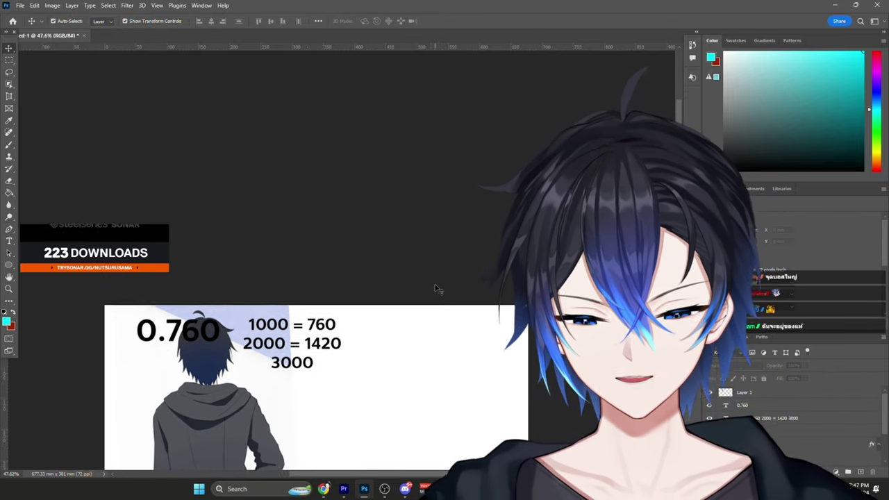
- Delete the conversion text and the 0.760 heading, restoring the character image removed during the cleanup
key(ctrl+z)
key(ctrl+z)
key(ctrl+z)
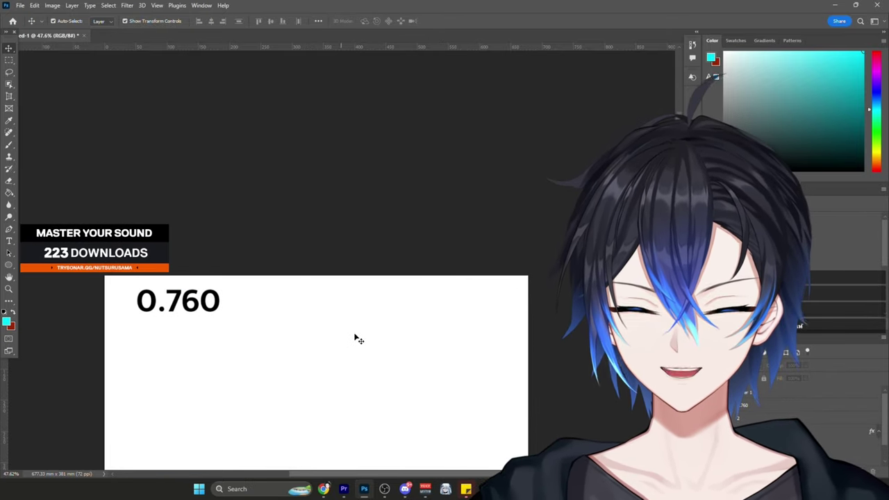
key(ctrl+z)
key(ctrl+z)
click(323, 317)
scroll(335, 312, down, 1)
key(Delete)
scroll(278, 302, up, 7)
scroll(297, 281, down, 3)
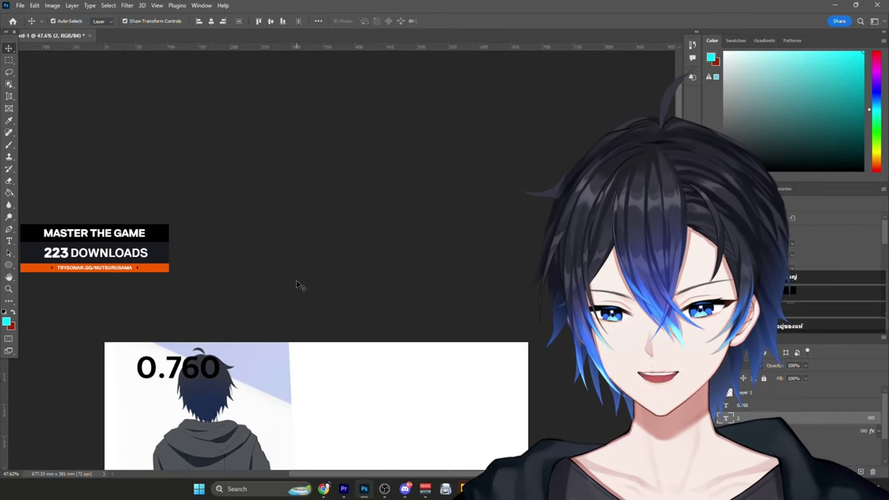
scroll(296, 281, down, 1)
click(198, 323)
key(Delete)
- Scale the character image to about 148 by 399 mm, straighten it to -0.33°, and place it on the canvas
scroll(347, 260, down, 2)
drag(194, 267, 256, 266)
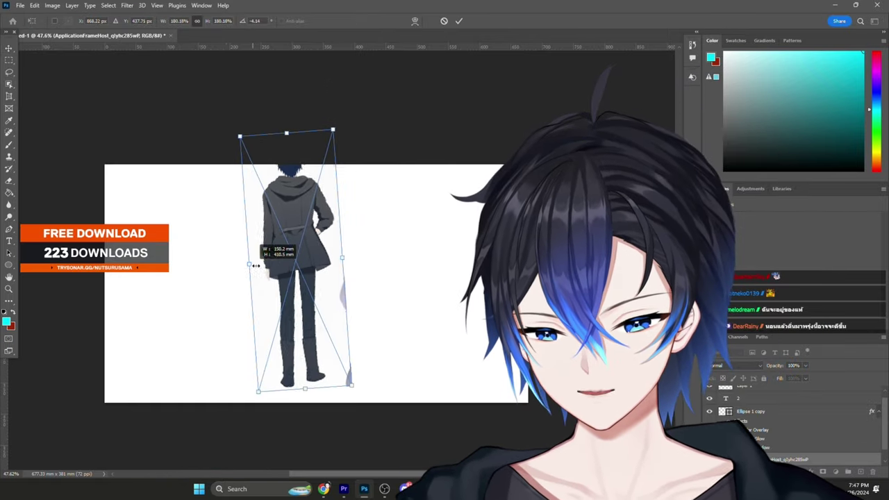
drag(301, 224, 236, 280)
drag(287, 196, 295, 202)
key(Return)
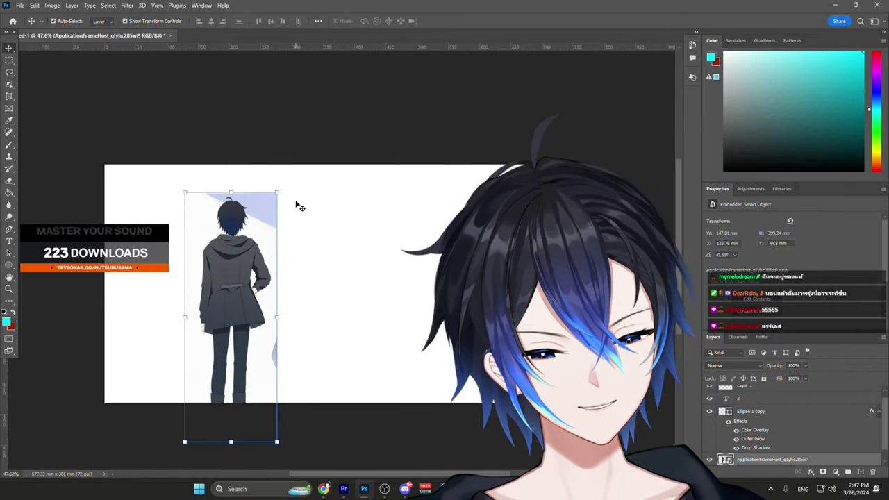
- Move the character image up and toward the canvas's near edge so its feet fit inside the canvas
click(331, 262)
drag(212, 298, 164, 257)
key(ctrl+z)
key(ctrl+z)
key(ctrl+z)
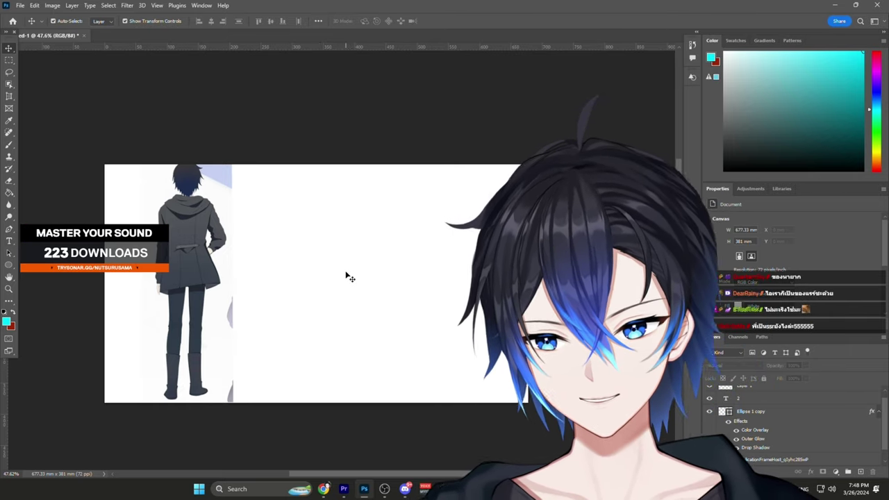
drag(203, 363, 200, 363)
click(264, 369)
click(193, 387)
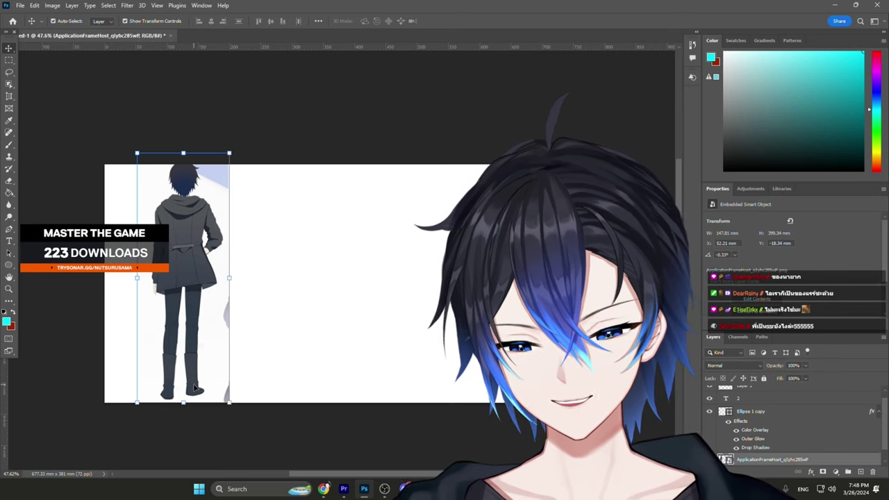
- Shift the character image slightly toward the canvas's left edge, to X 45.5 mm, and deselect it
click(365, 362)
drag(196, 355, 190, 358)
click(281, 372)
key(ctrl+z)
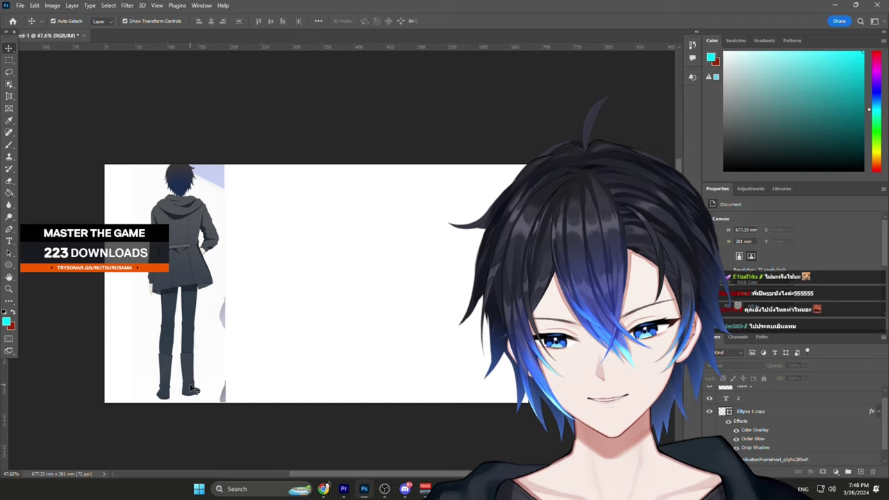
click(193, 390)
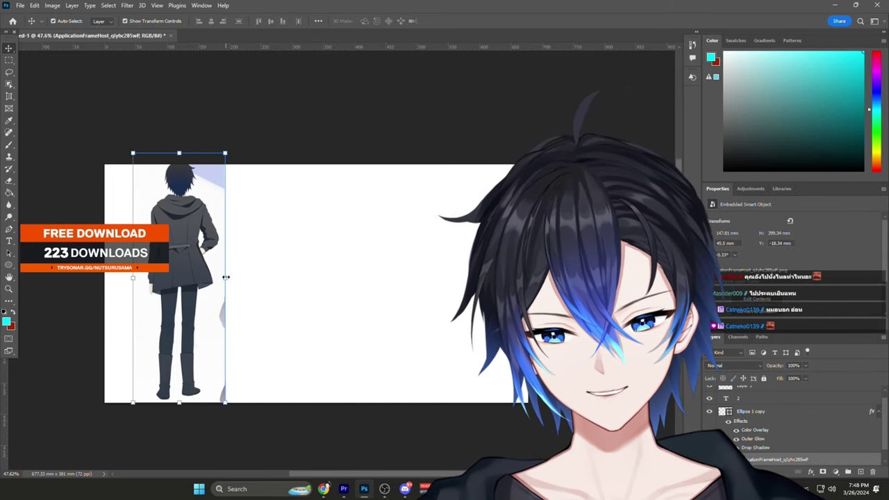
click(322, 296)
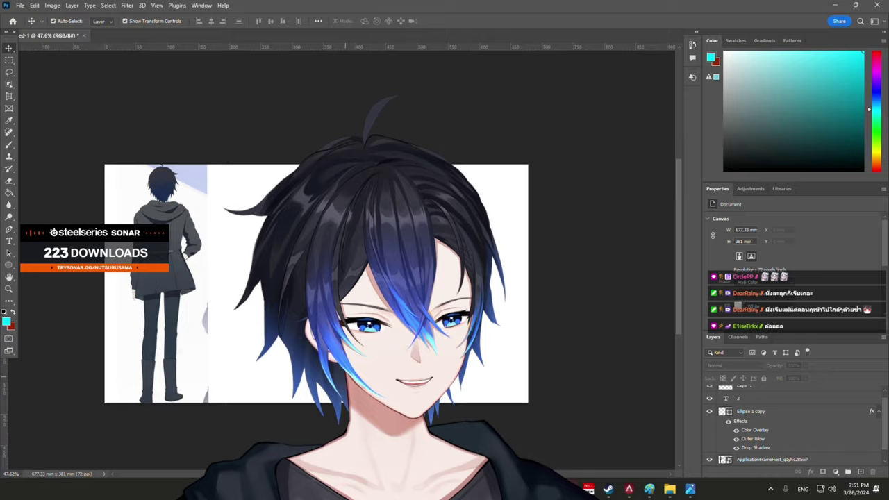
- Paint a long, roughly horizontal cyan brush line across the blank canvas area beside the character
scroll(390, 311, up, 3)
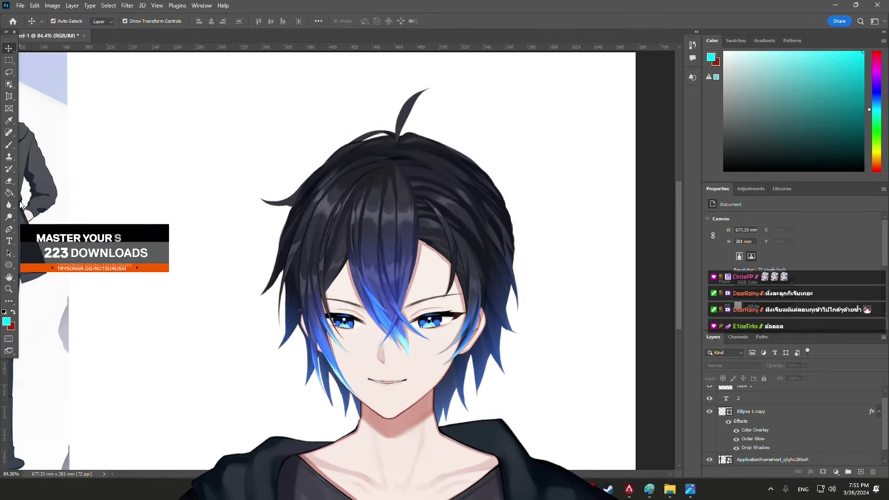
click(8, 144)
key(space)
mouse_move(138, 175)
mouse_down()
mouse_move(273, 142)
mouse_move(193, 165)
mouse_up()
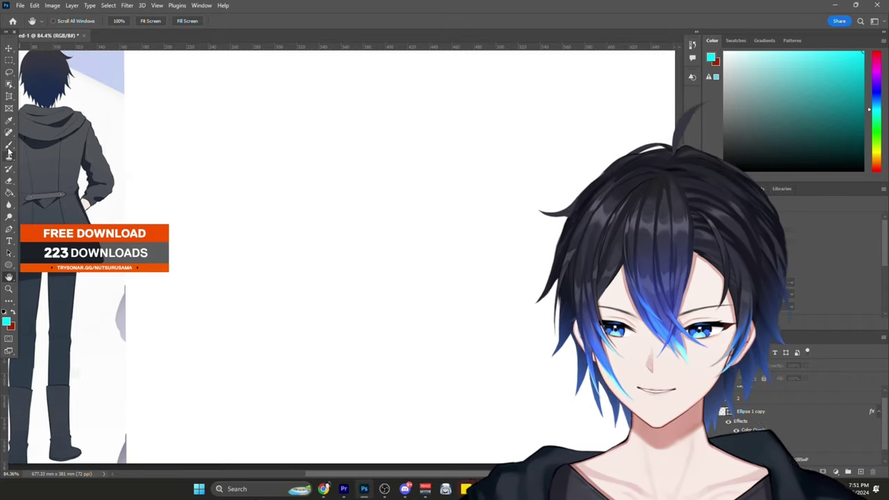
click(9, 144)
drag(162, 282, 519, 281)
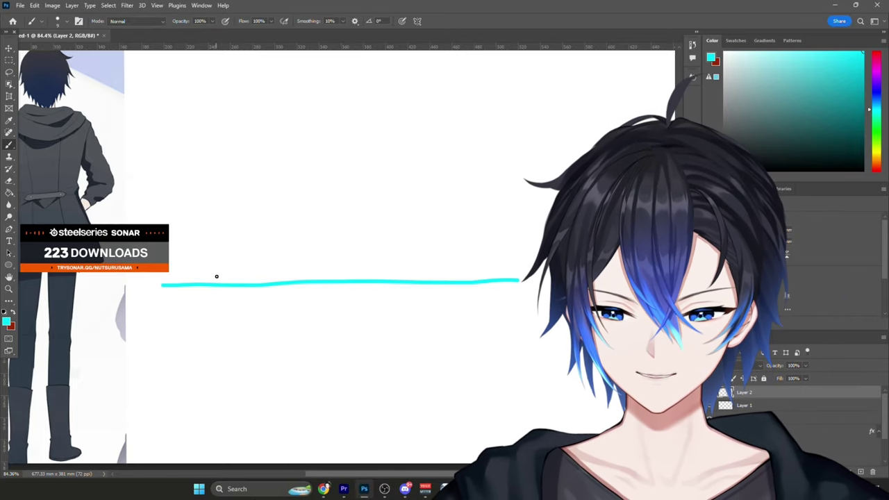
- Paint a dark red stick figure straddling the start of the cyan line, erasing and redrawing its second leg
key(x)
mouse_move(183, 307)
mouse_down()
mouse_move(214, 278)
mouse_move(232, 301)
mouse_up()
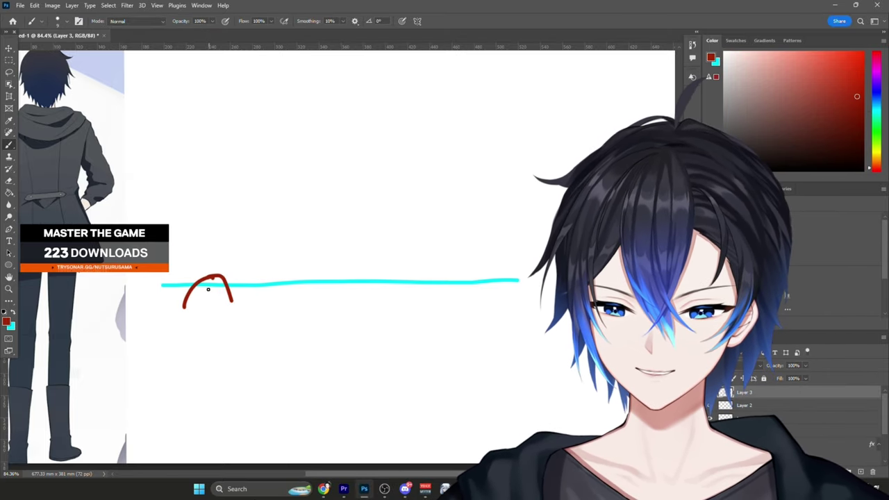
key(x)
key(e)
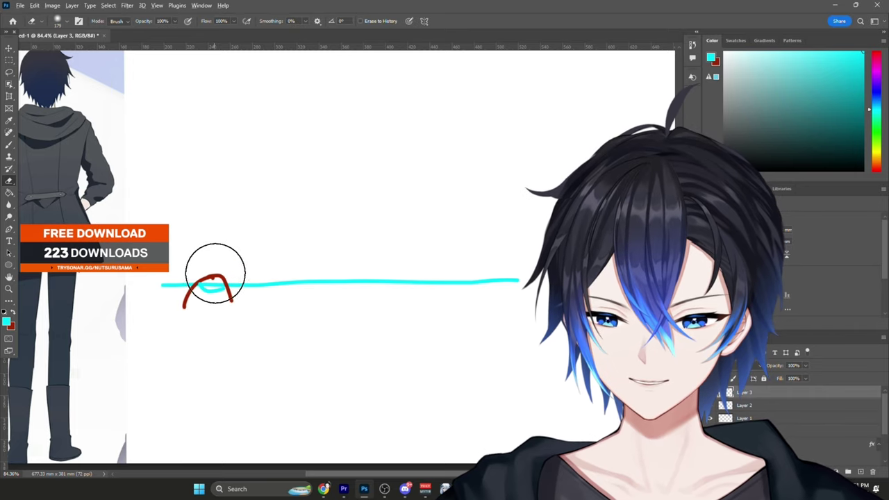
drag(246, 291, 258, 292)
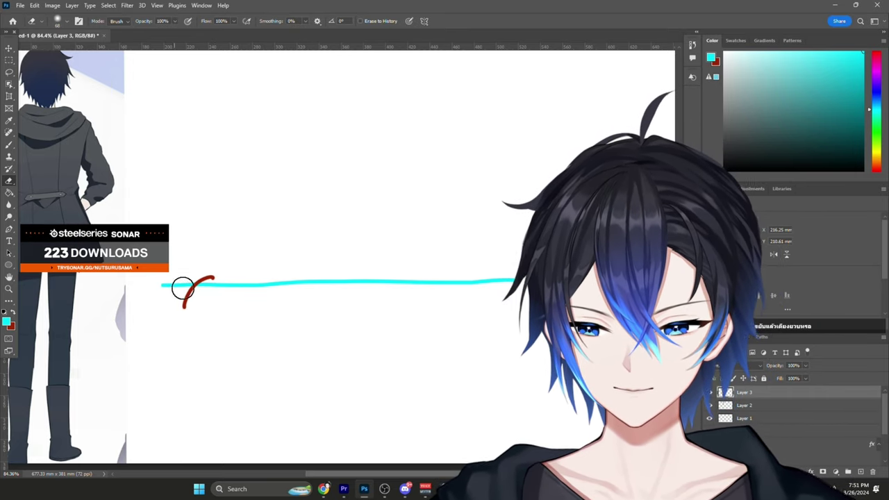
key(b)
key(x)
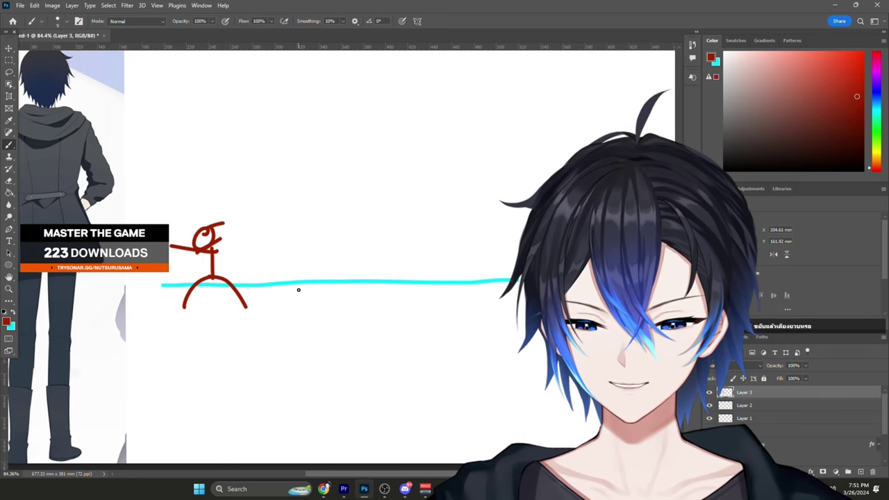
- Paint a cyan curve that dips from the figure's hips below the line and rises back to it, then return the brush to dark red
key(x)
mouse_move(273, 285)
mouse_down()
mouse_move(311, 308)
mouse_move(382, 301)
mouse_up()
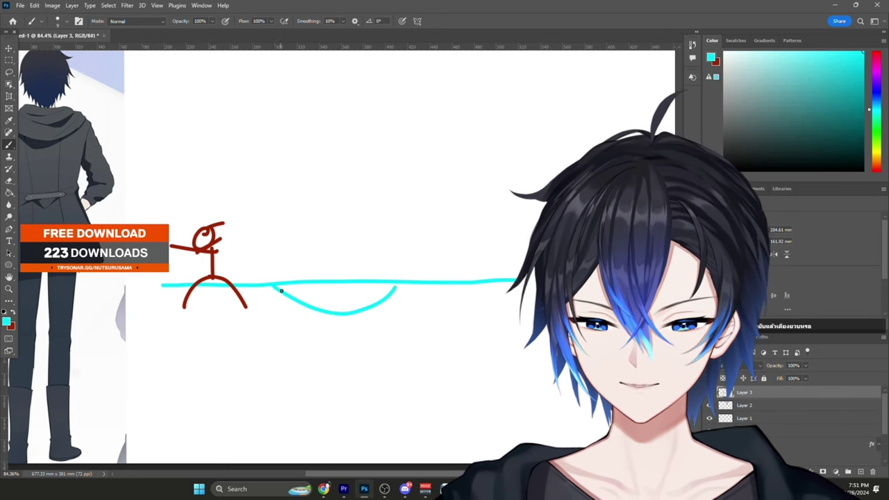
key(ctrl+z)
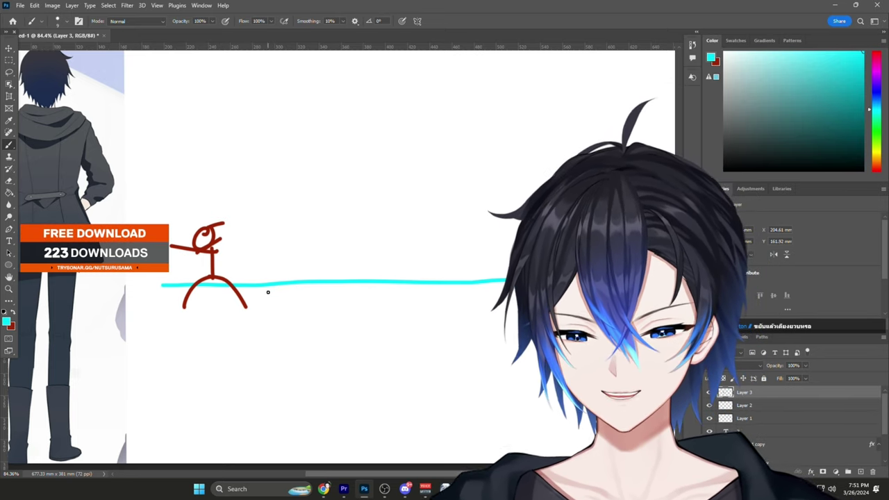
drag(232, 282, 224, 293)
key(ctrl+z)
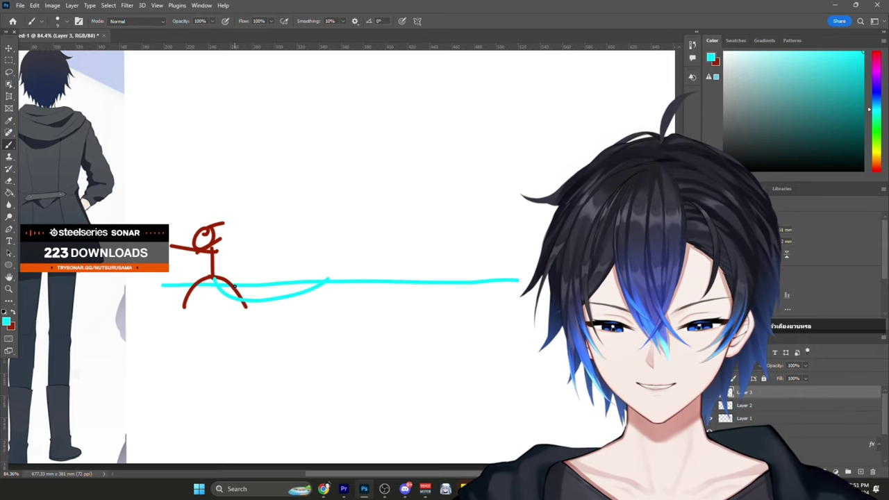
key(x)
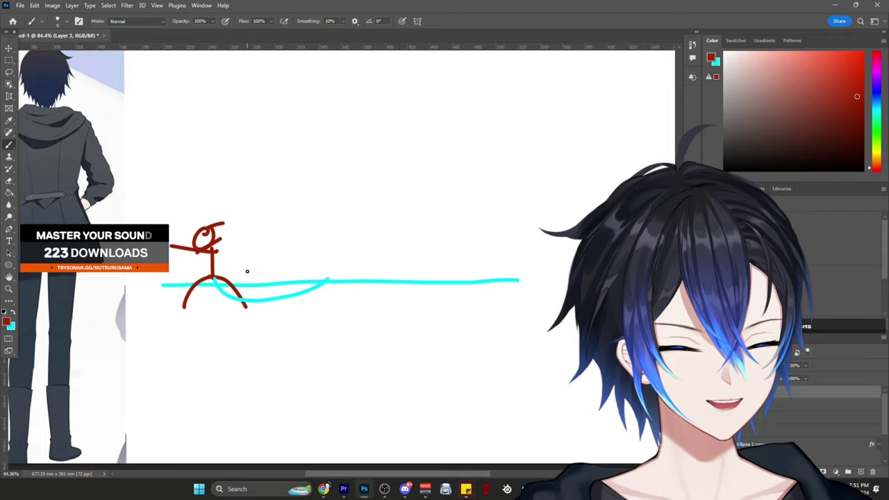